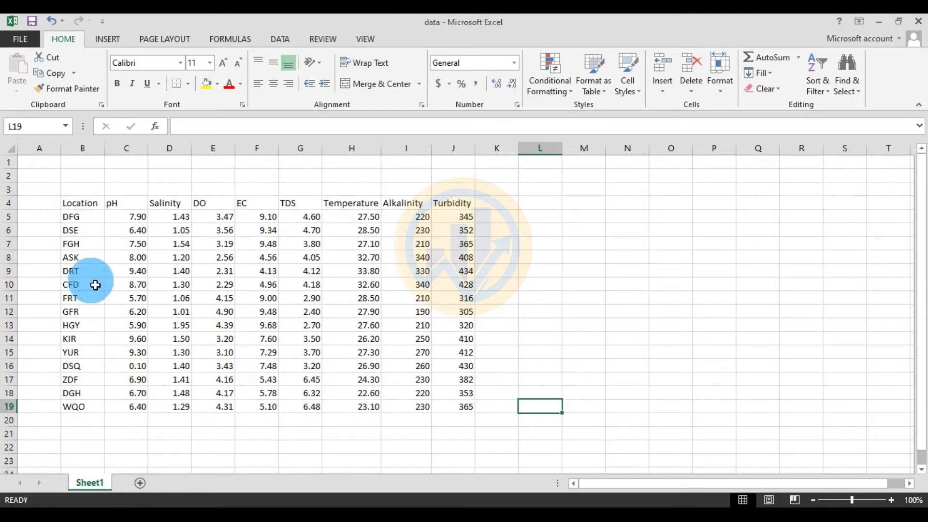
Copy the Excel heading row B4:J4, Location through Turbidity
left_click_drag(73, 205, 449, 405)
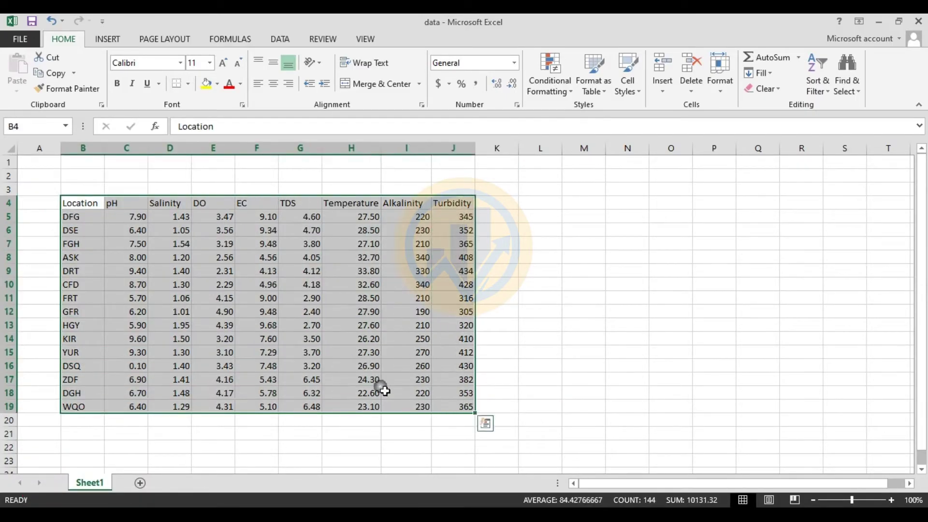
left_click(83, 211)
left_click(81, 149)
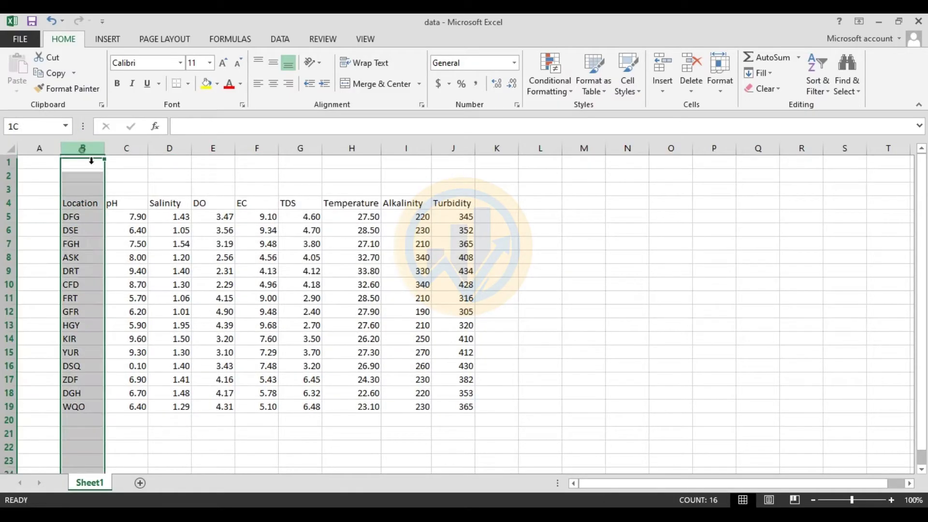
left_click_drag(133, 207, 433, 216)
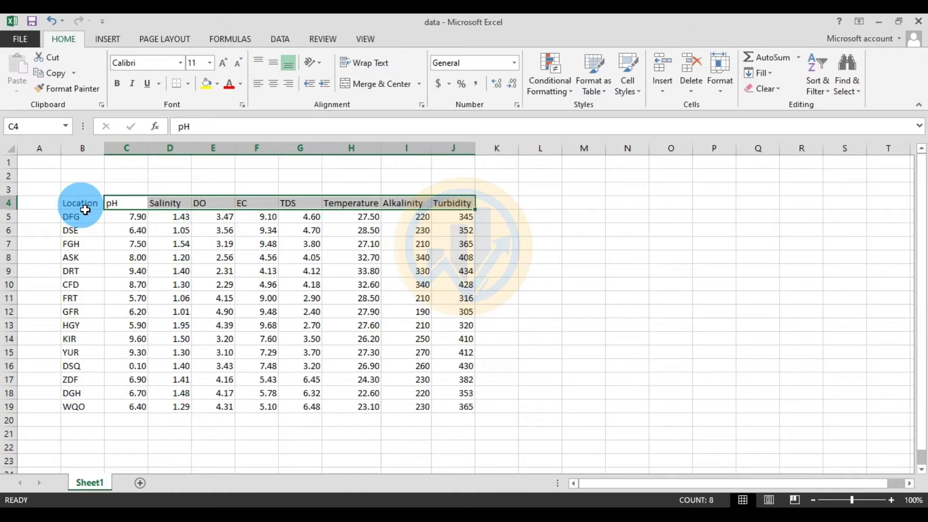
left_click_drag(86, 210, 451, 206)
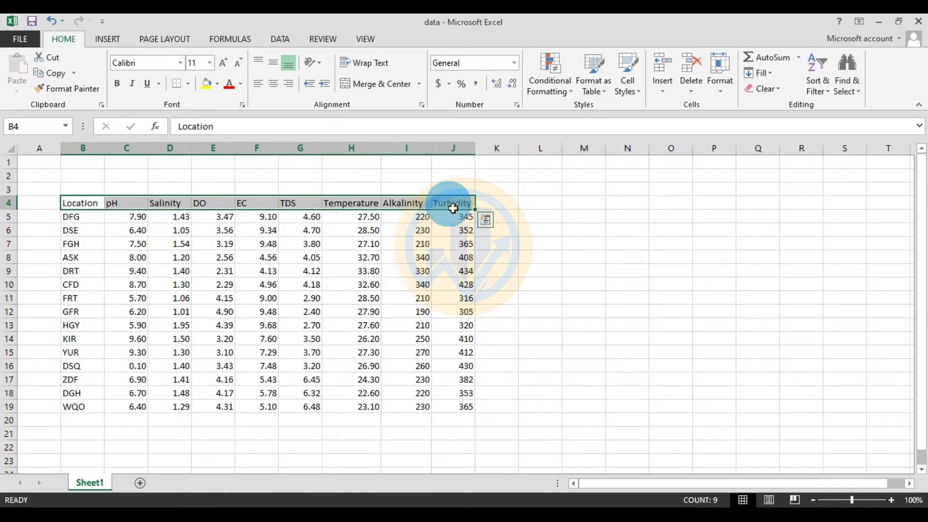
right_click(451, 207)
left_click(479, 228)
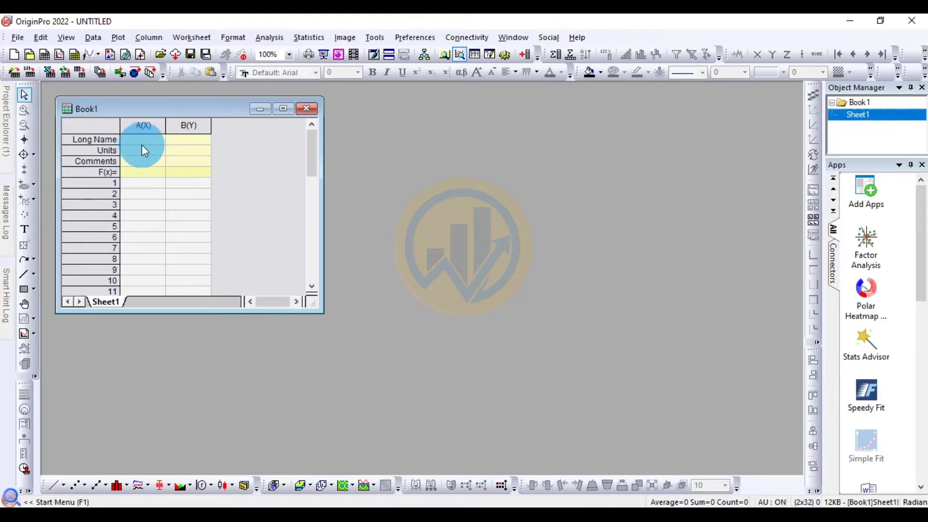
Paste the nine headings into Book1's column A long name row and widen the worksheet window
left_click(143, 141)
key("ctrl+v")
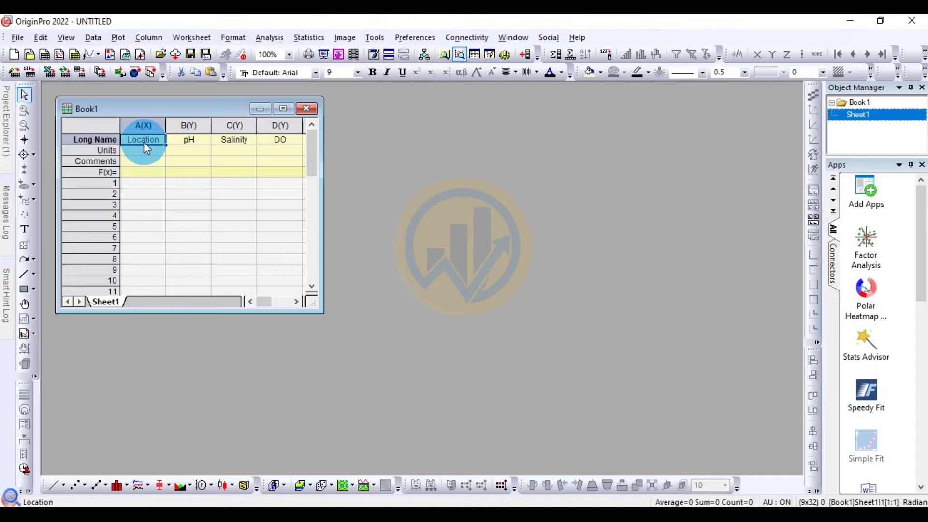
left_click_drag(324, 208, 556, 215)
Copy the fifteen Excel data rows B5:J19 and paste them into Book1 starting at cell A1
left_click(490, 370)
left_click(394, 505)
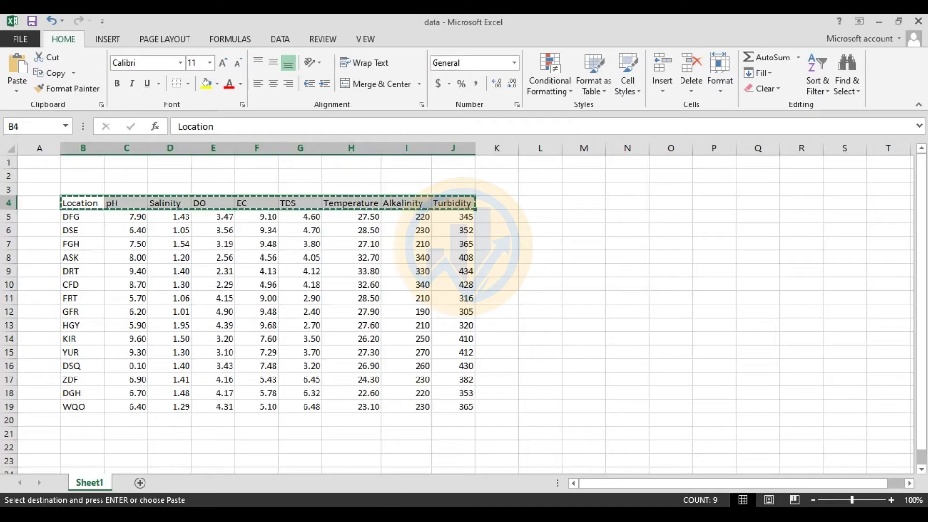
left_click_drag(82, 221, 450, 407)
right_click(449, 408)
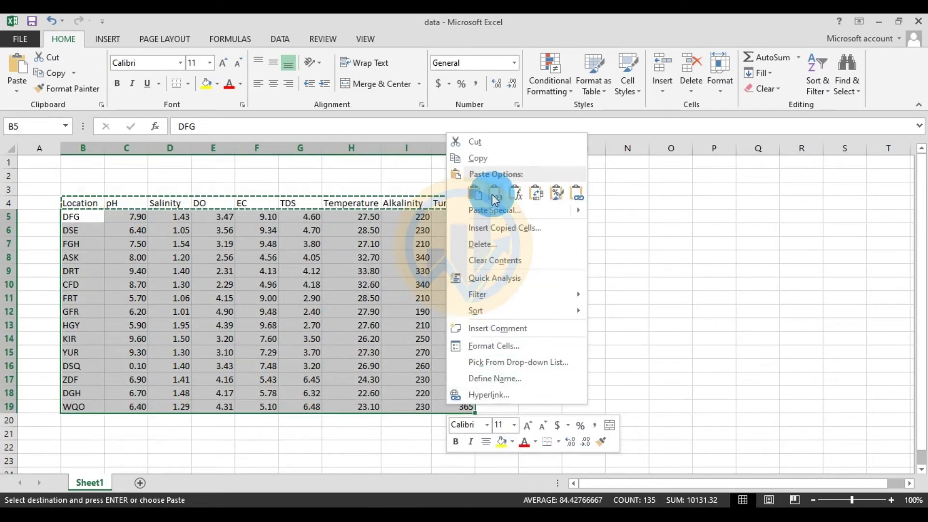
left_click(488, 158)
left_click(429, 503)
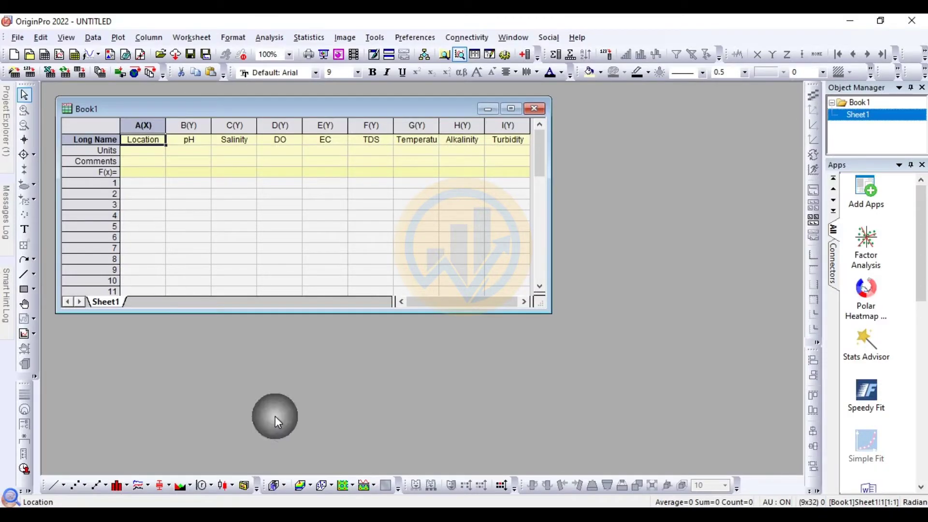
left_click(144, 183)
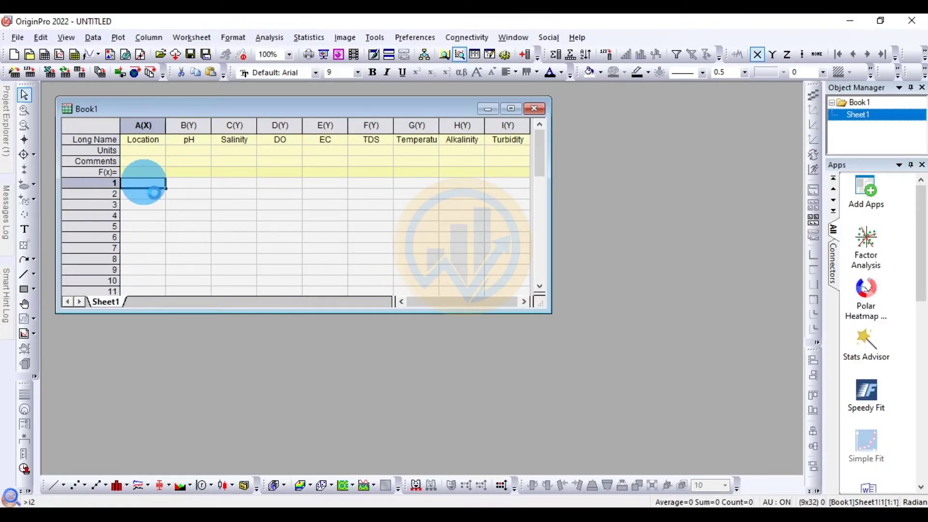
key("ctrl+v")
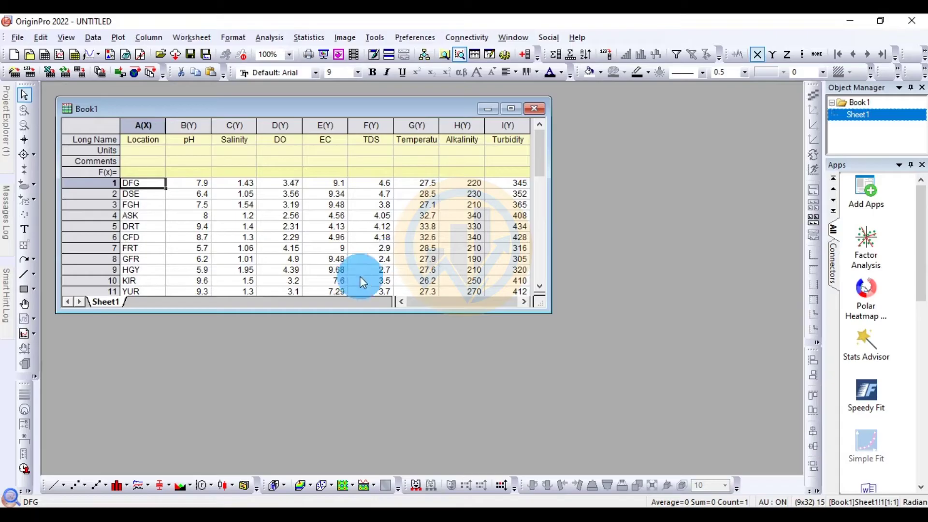
left_click(310, 39)
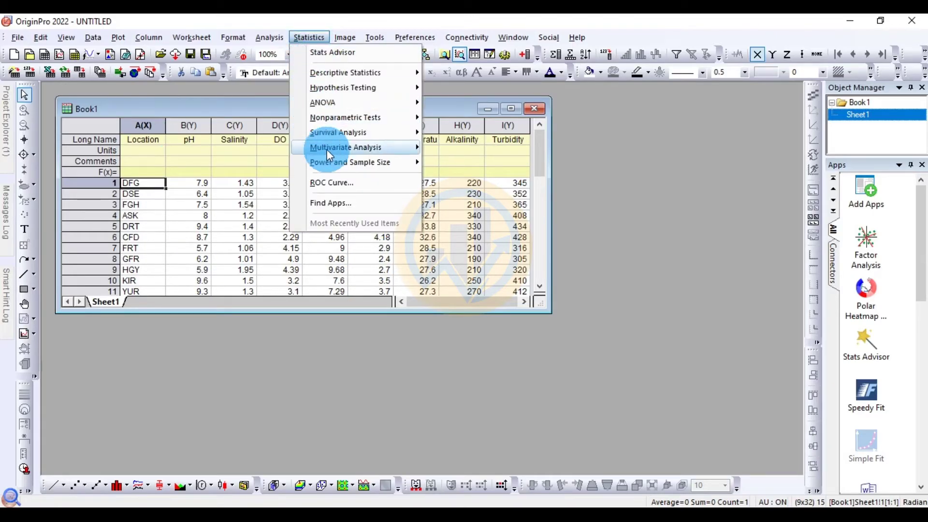
Start Principal Component Analysis from Statistics > Multivariate Analysis
mouse_move(329, 147)
mouse_move(459, 152)
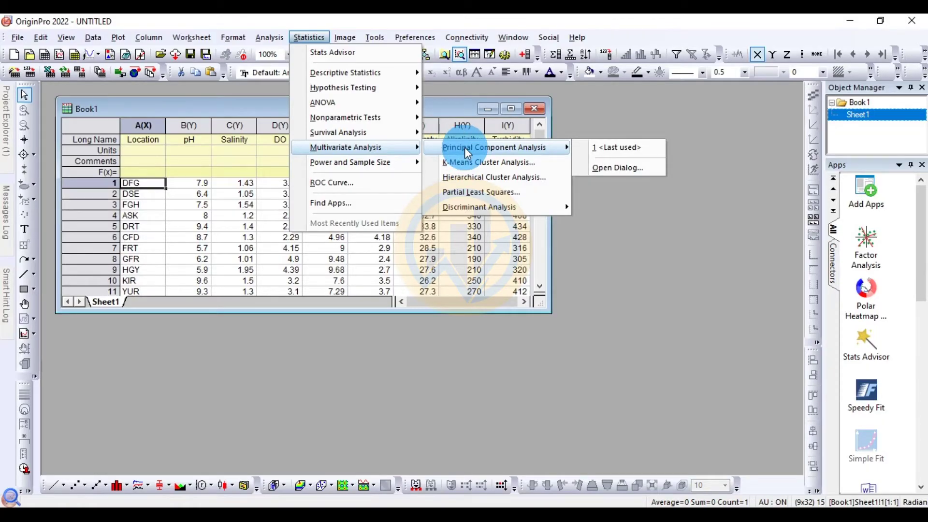
left_click(639, 148)
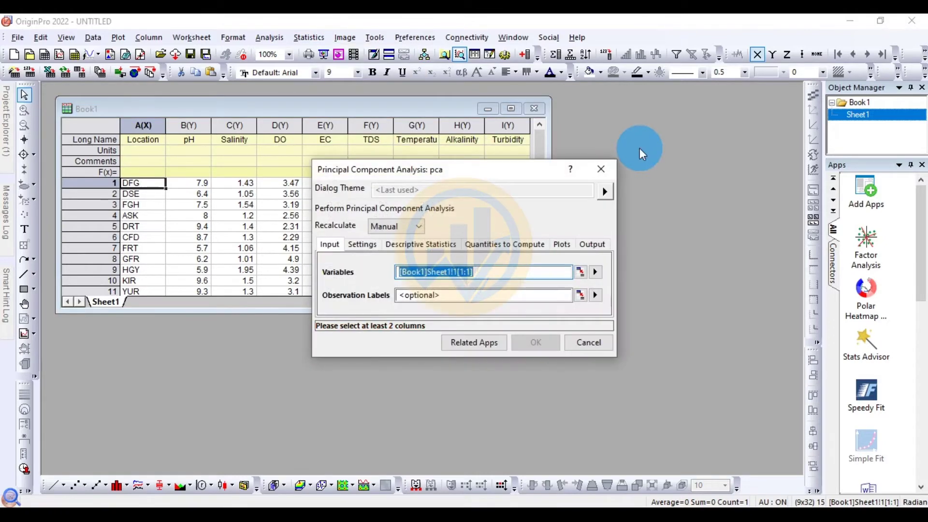
left_click_drag(511, 170, 455, 159)
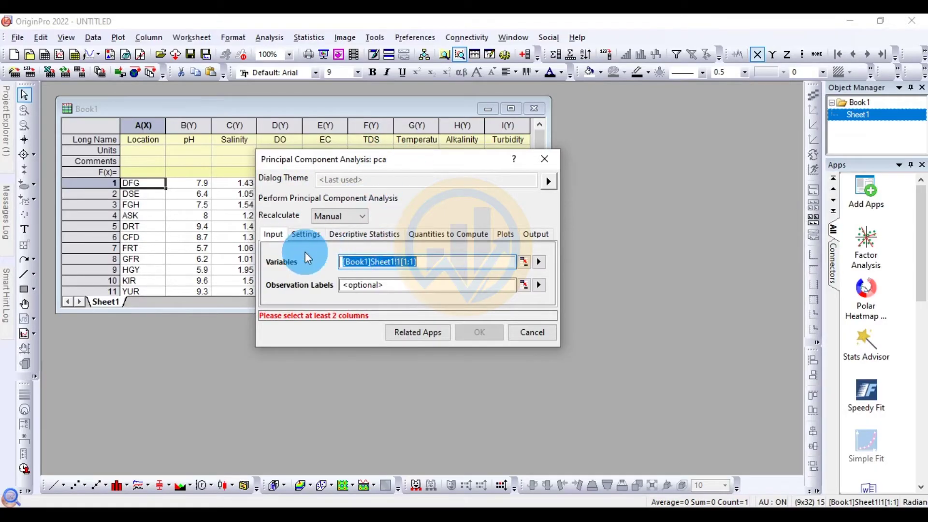
Set columns B–I (pH to Turbidity) as variables and A(X): Location as observation labels
left_click(524, 261)
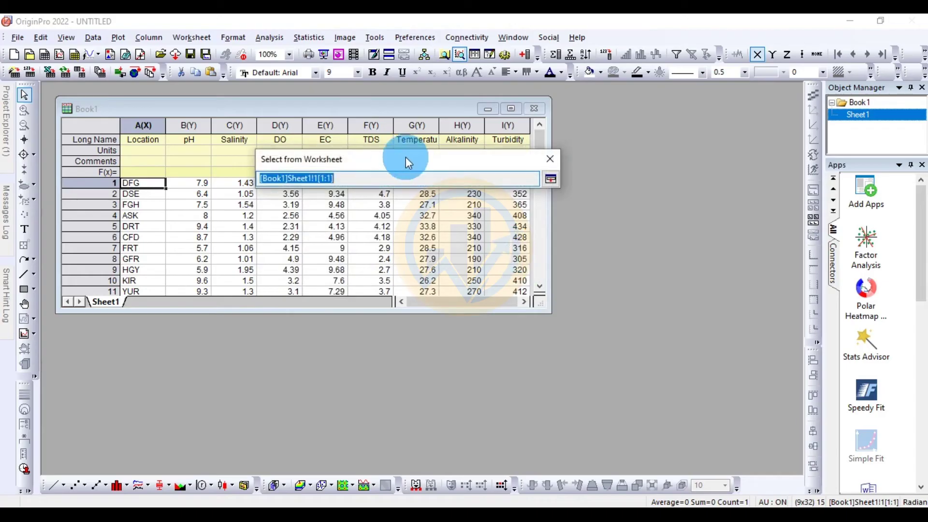
left_click_drag(408, 163, 372, 233)
left_click_drag(190, 126, 511, 145)
left_click(540, 267)
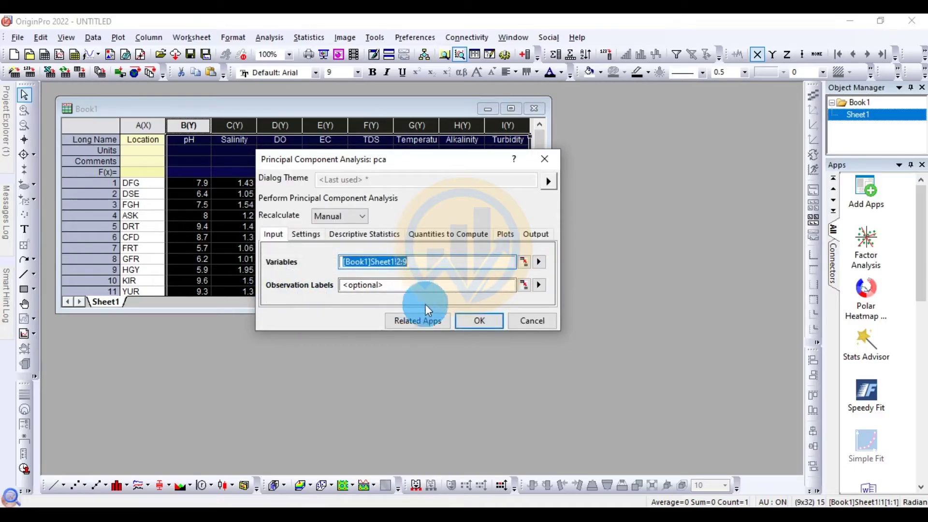
left_click(539, 285)
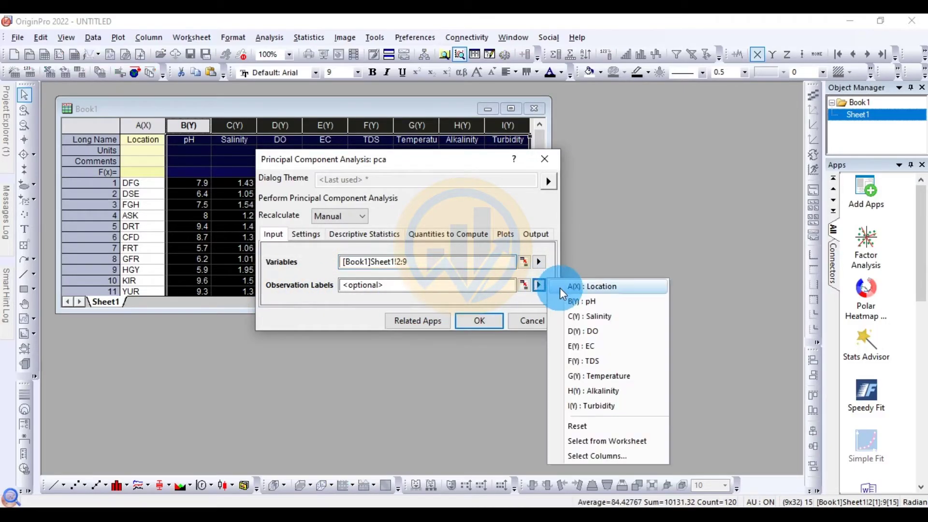
left_click(598, 290)
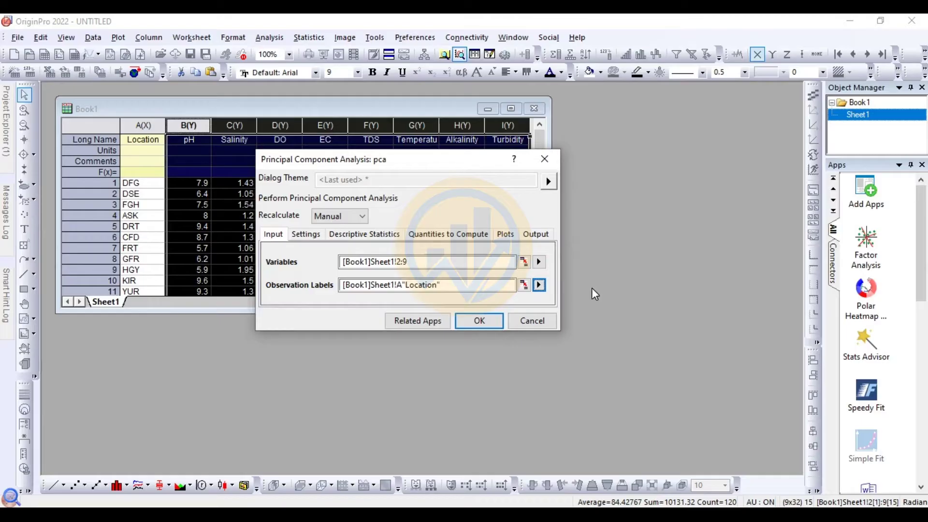
left_click(309, 236)
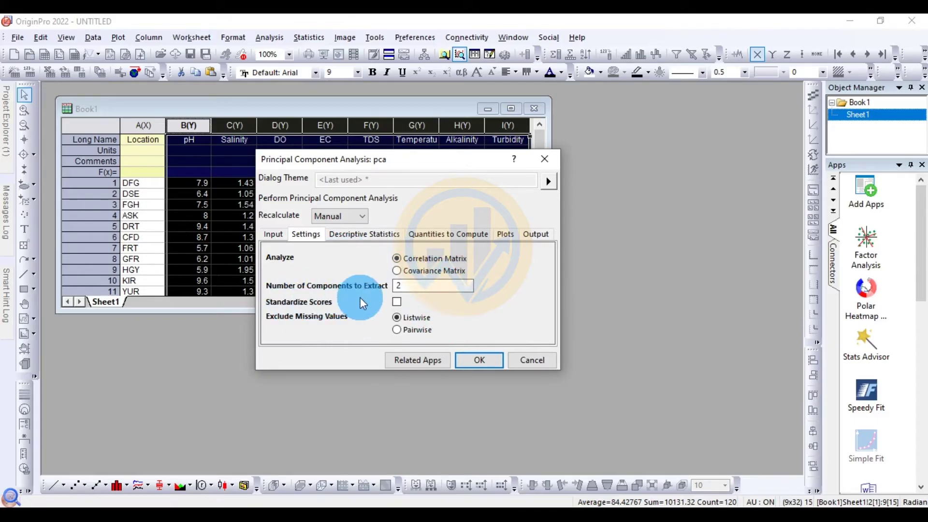
Check the Settings, Quantities to Compute and Plots tabs with scree, loading, score and biplot ticked, then run the PCA
left_click(375, 235)
left_click(439, 235)
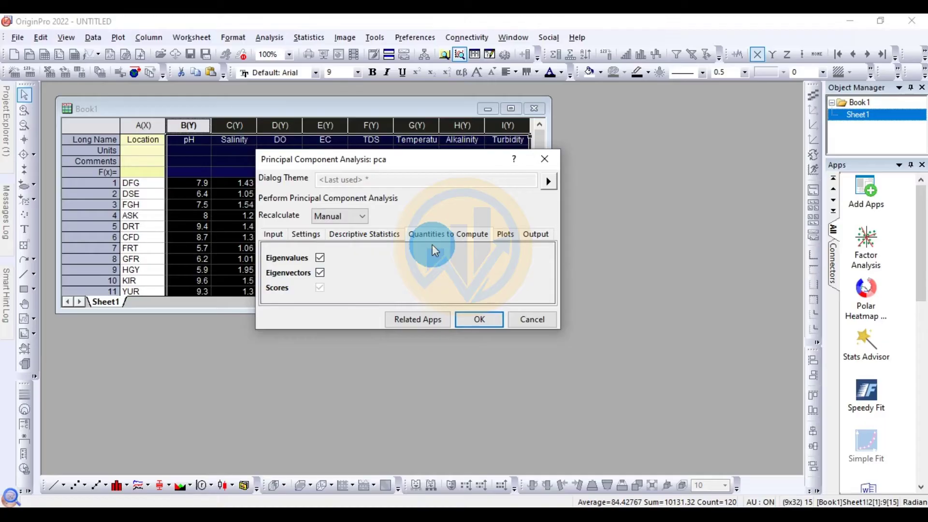
left_click(505, 235)
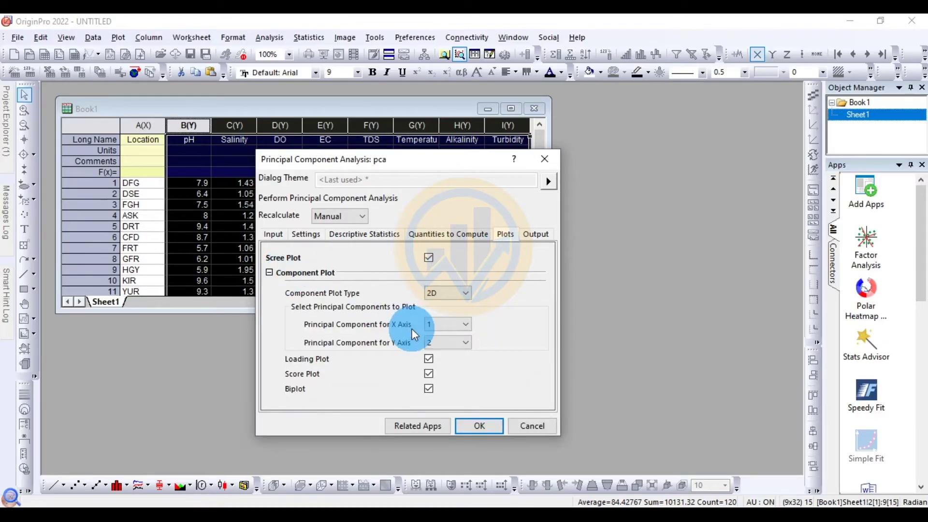
left_click(479, 427)
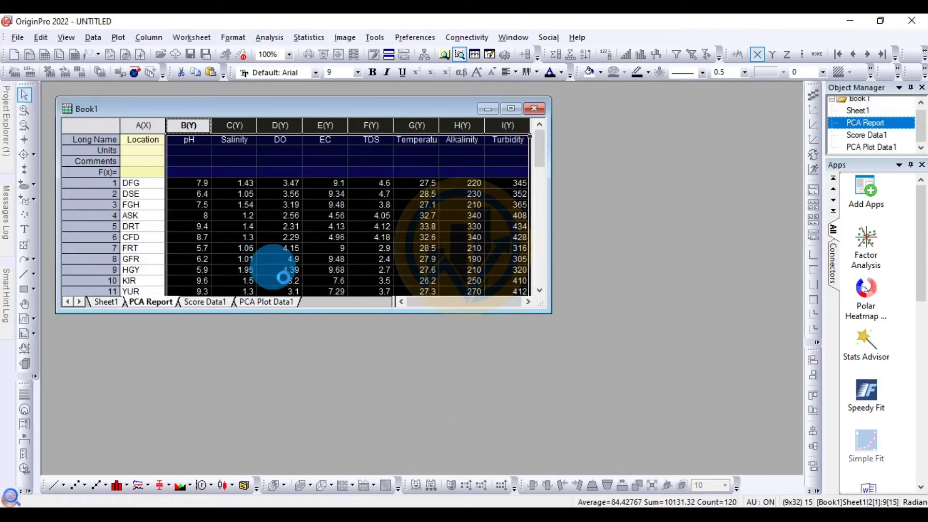
Maximize the Book1 window and expand the report's Descriptive Statistics table
left_click(510, 109)
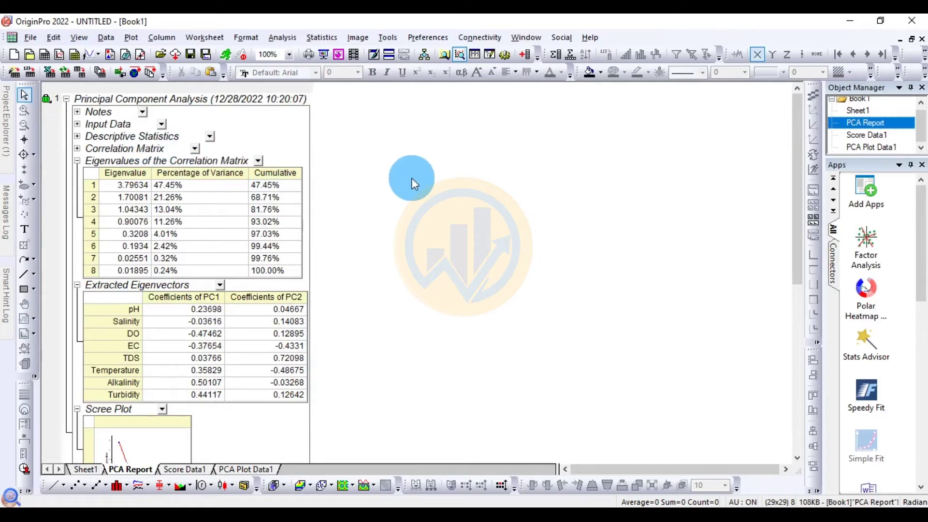
left_click(77, 136)
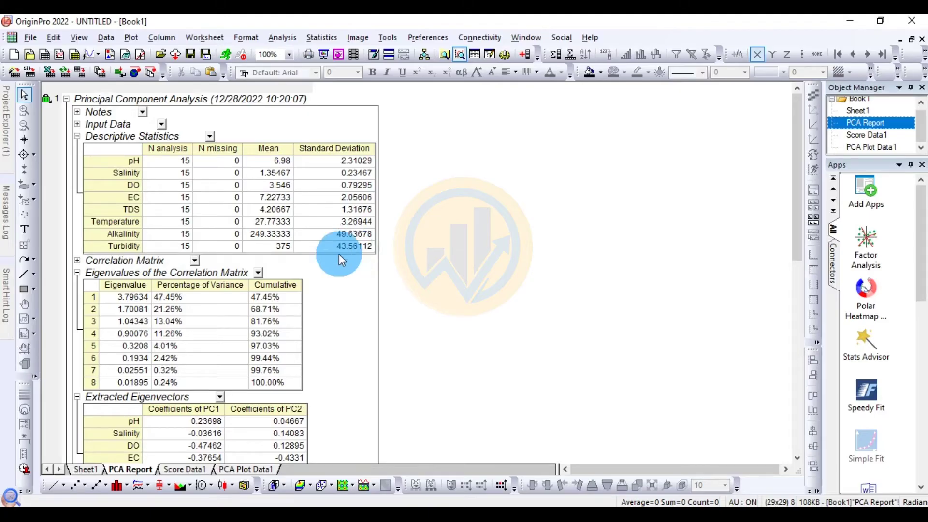
Expand the Correlation Matrix and scroll down to the eigenvalues (3.79634, 1.70081)
left_click(75, 261)
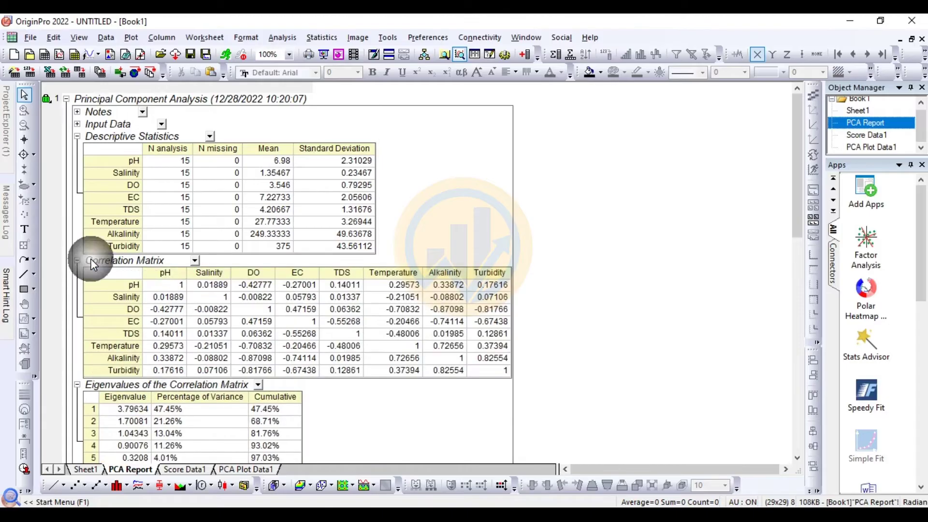
scroll(206, 266, "down", 3)
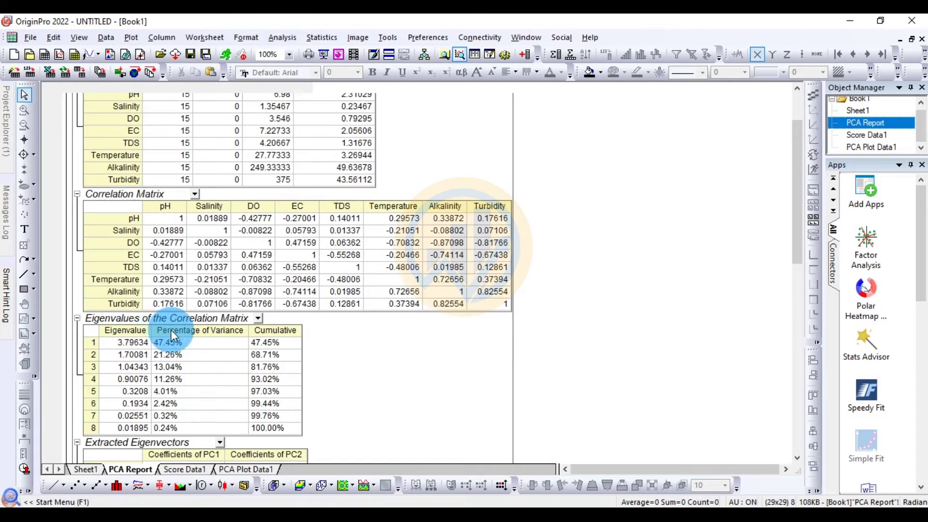
scroll(227, 335, "down", 1)
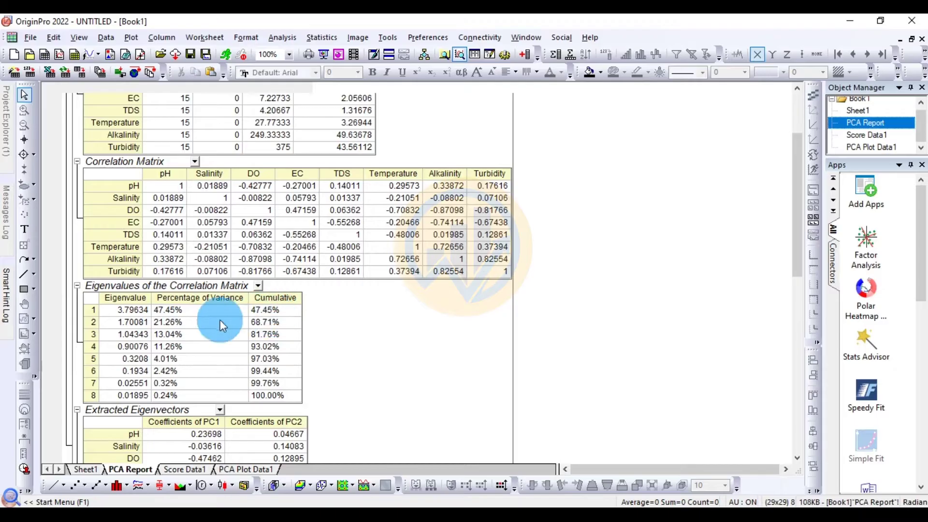
scroll(205, 371, "down", 2)
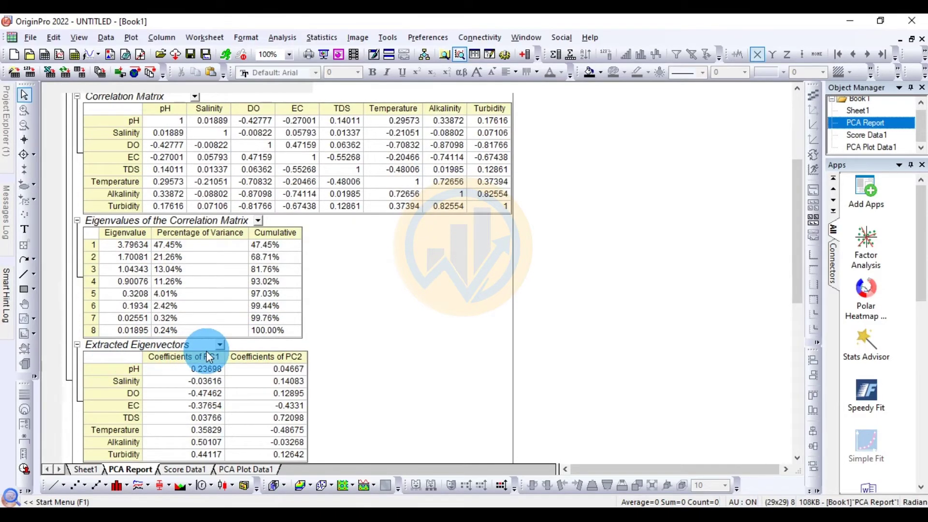
scroll(208, 355, "down", 2)
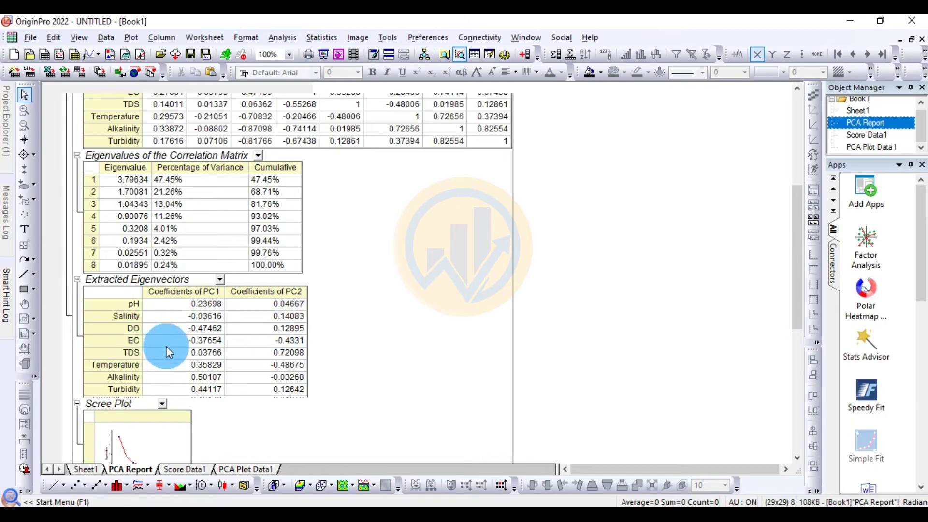
scroll(168, 351, "down", 1)
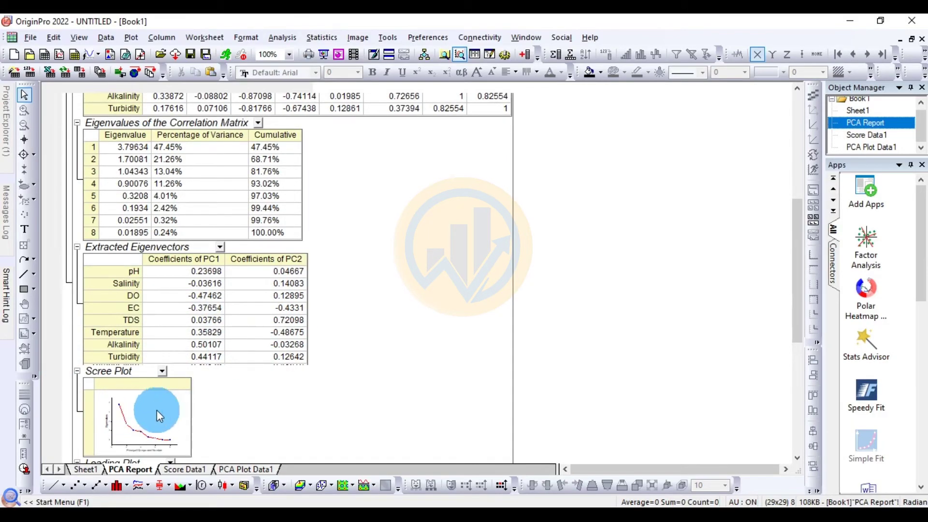
mouse_move(156, 411)
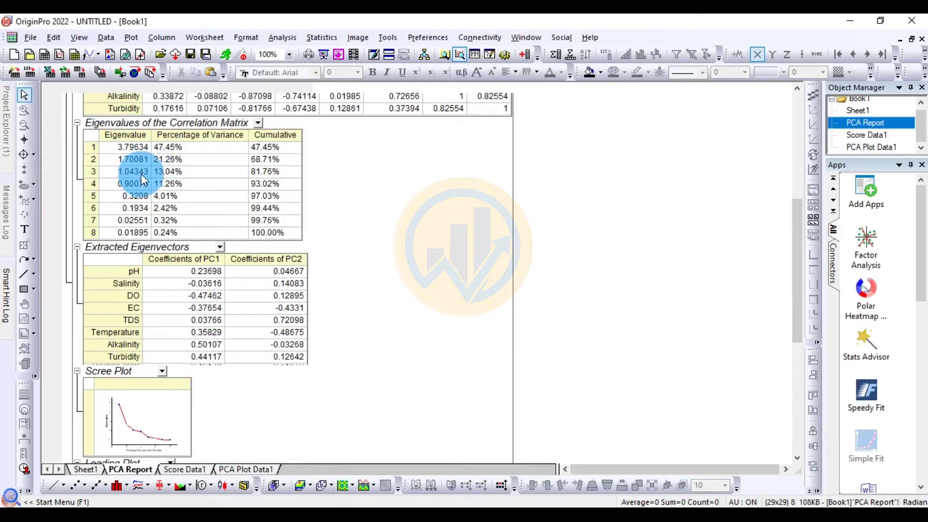
Open the Scree Plot thumbnail as a standalone, maximized graph window
double_click(149, 410)
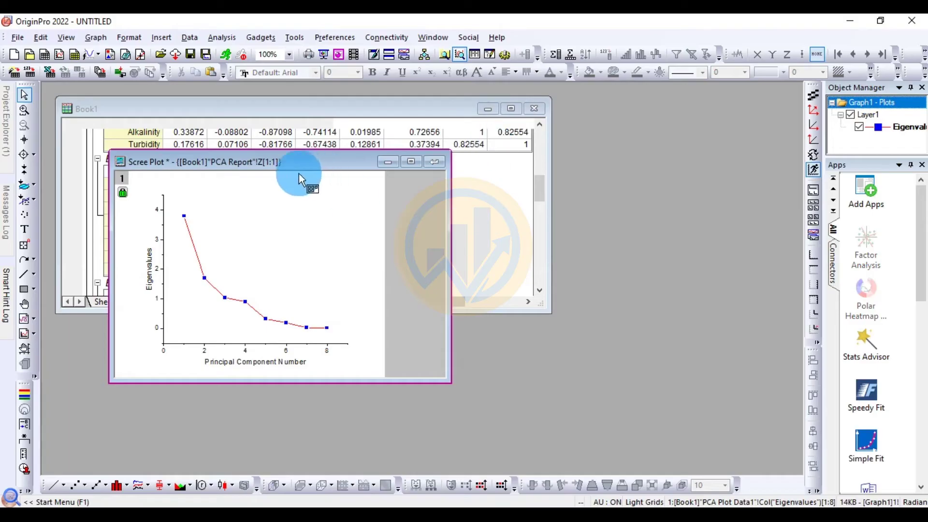
left_click_drag(314, 161, 617, 184)
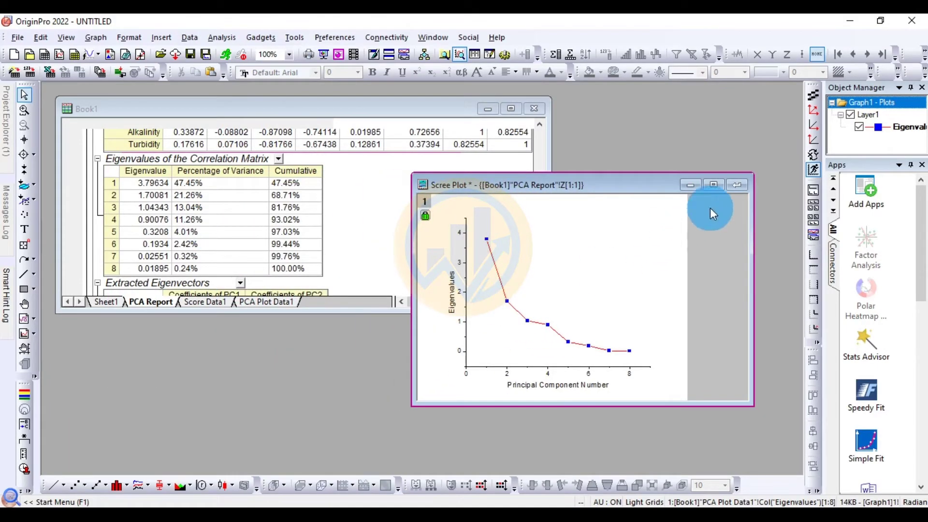
left_click(712, 185)
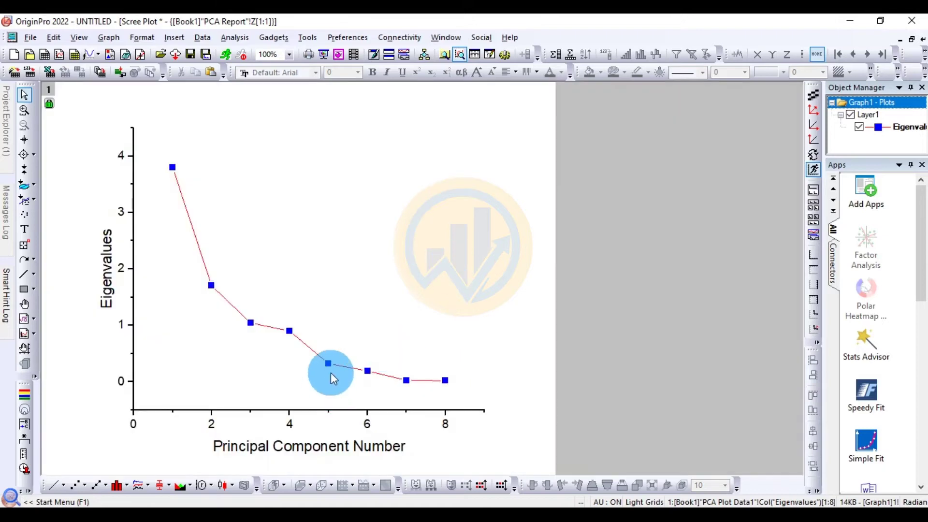
double_click(329, 364)
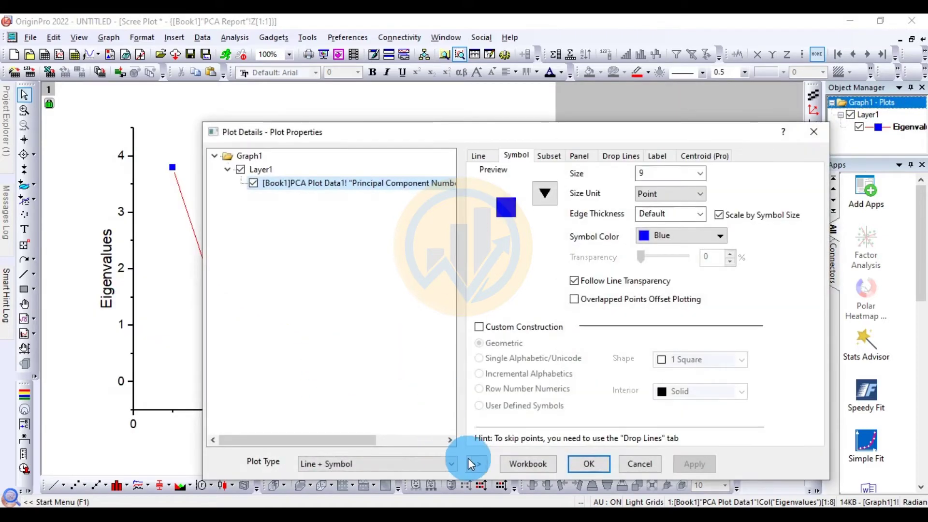
Enable eigenvalue point labels in Plot Details, with 14 pt Times New Roman font
left_click(473, 464)
left_click(665, 157)
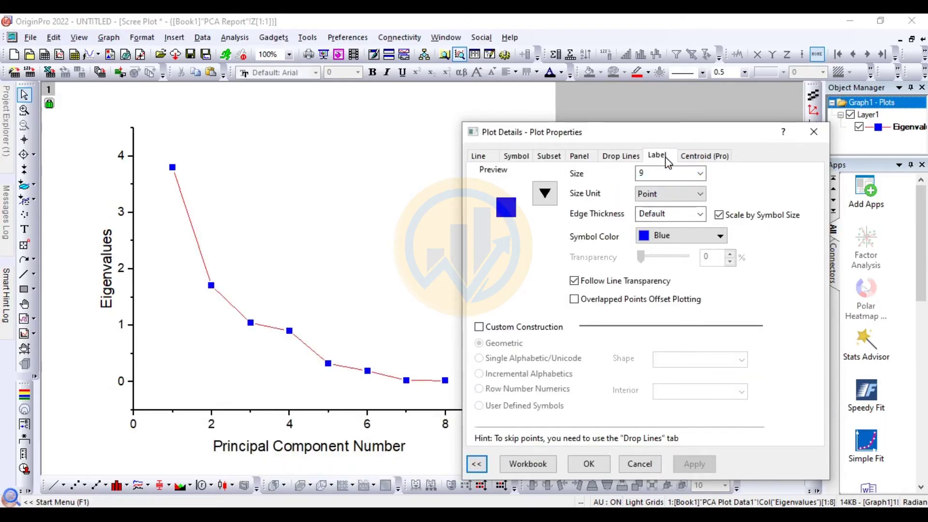
left_click(491, 179)
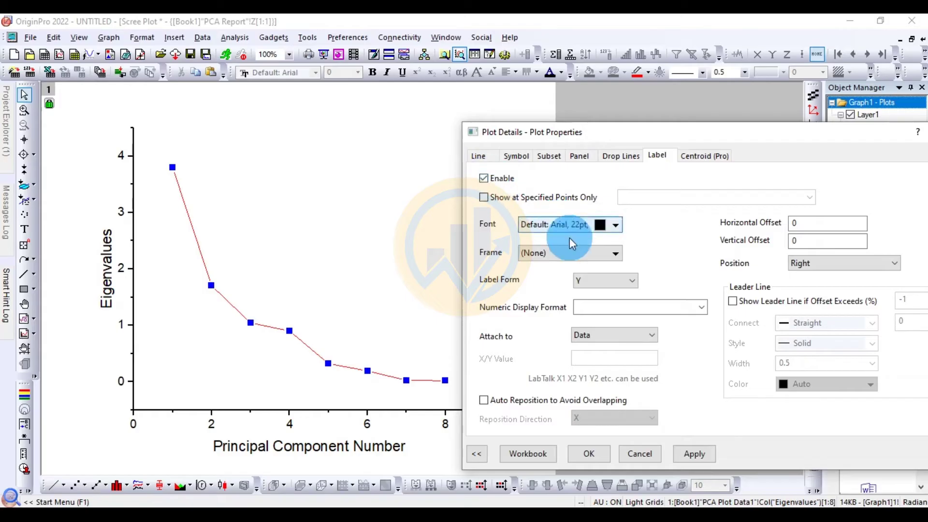
left_click(617, 225)
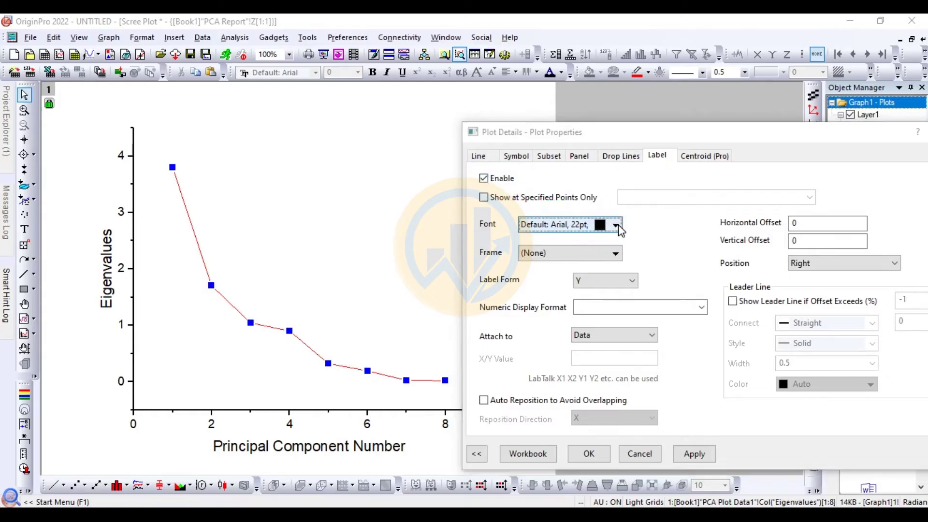
left_click(694, 251)
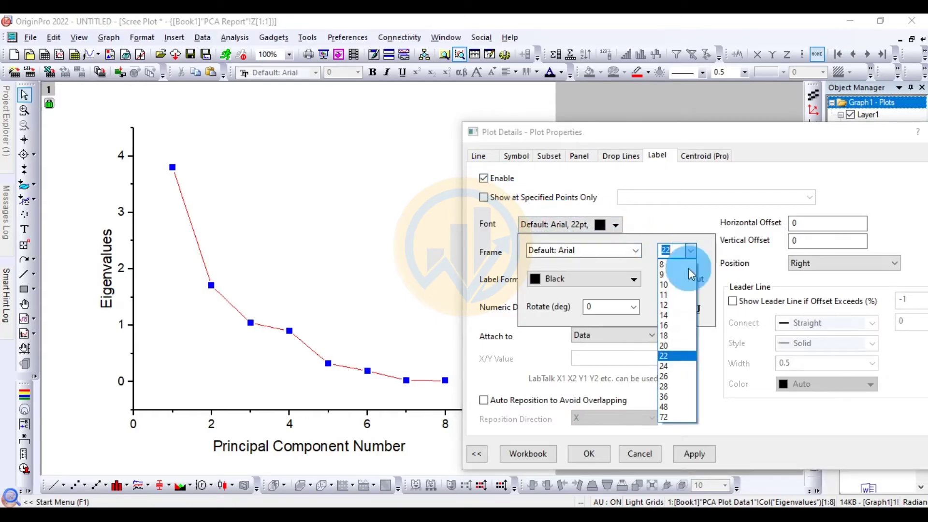
left_click(677, 314)
left_click(636, 251)
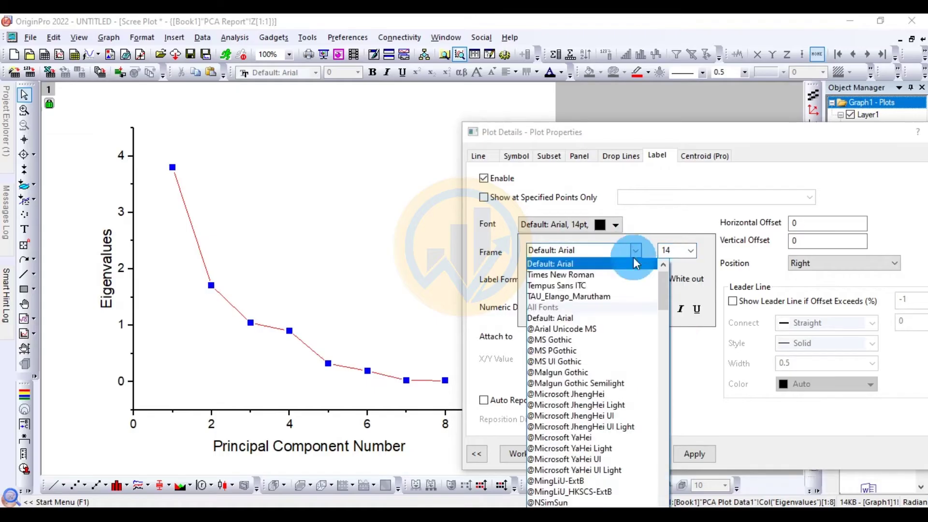
left_click(624, 271)
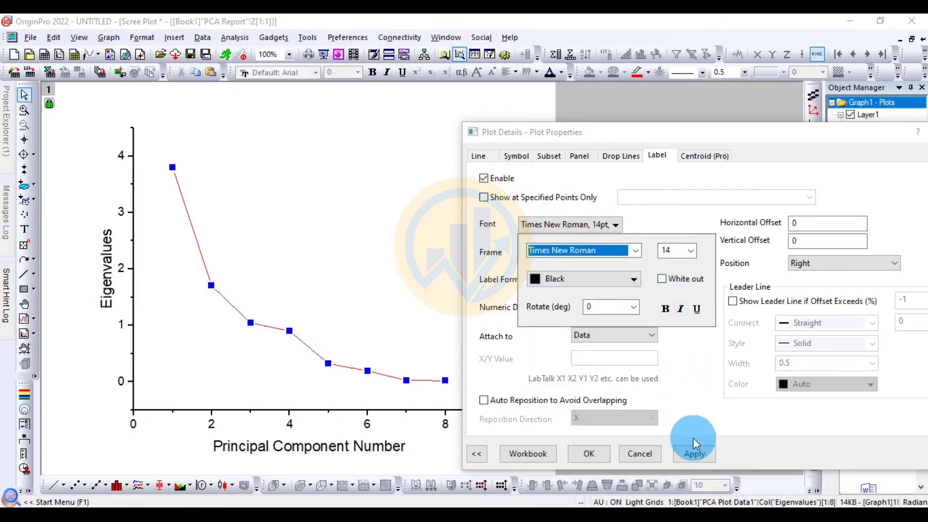
left_click(696, 454)
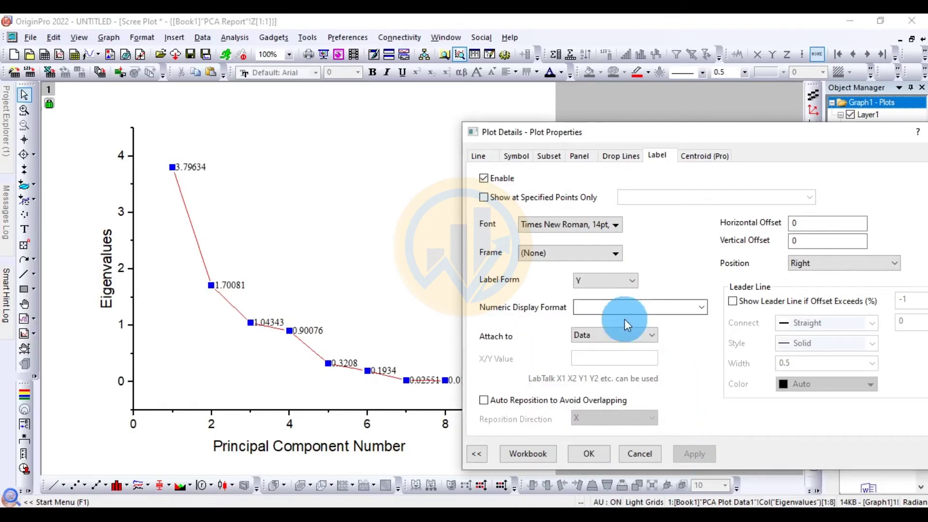
left_click(590, 454)
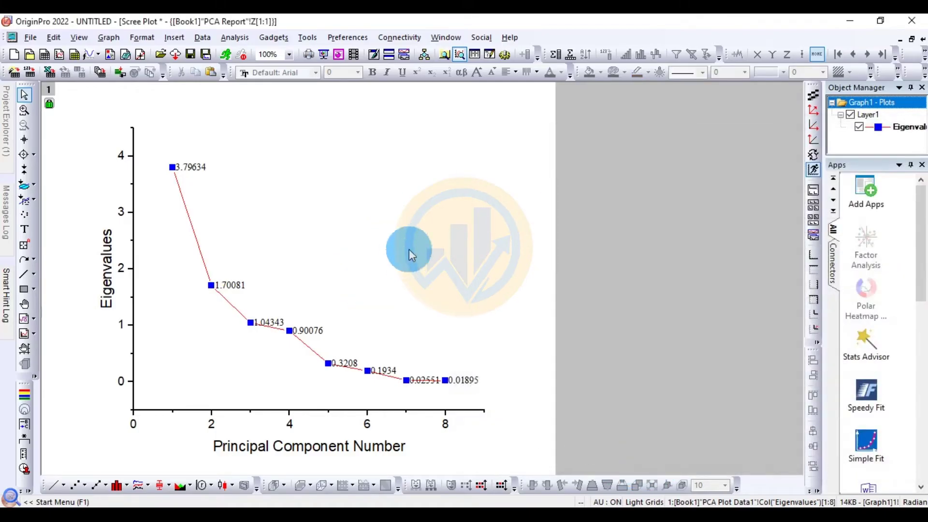
Restore and heighten the scree plot window, check a point's value, then close it
left_click(912, 39)
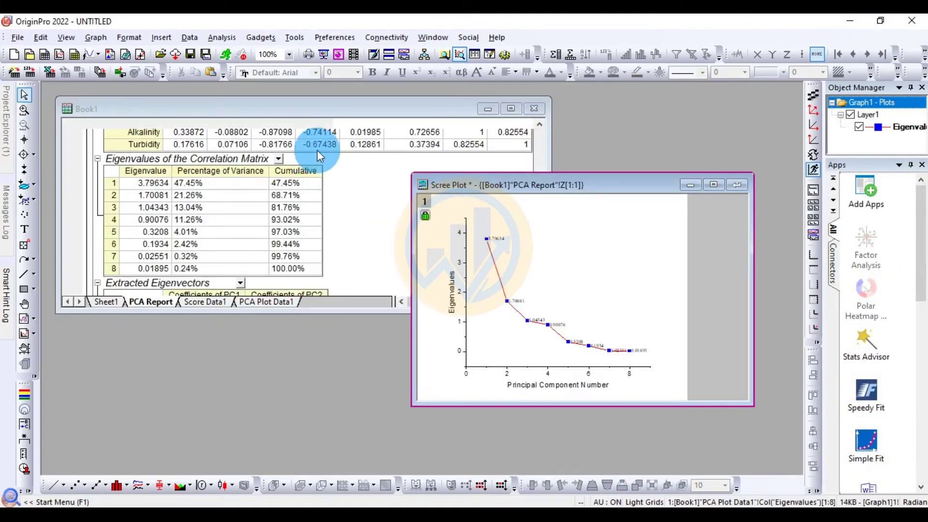
left_click_drag(523, 174, 522, 132)
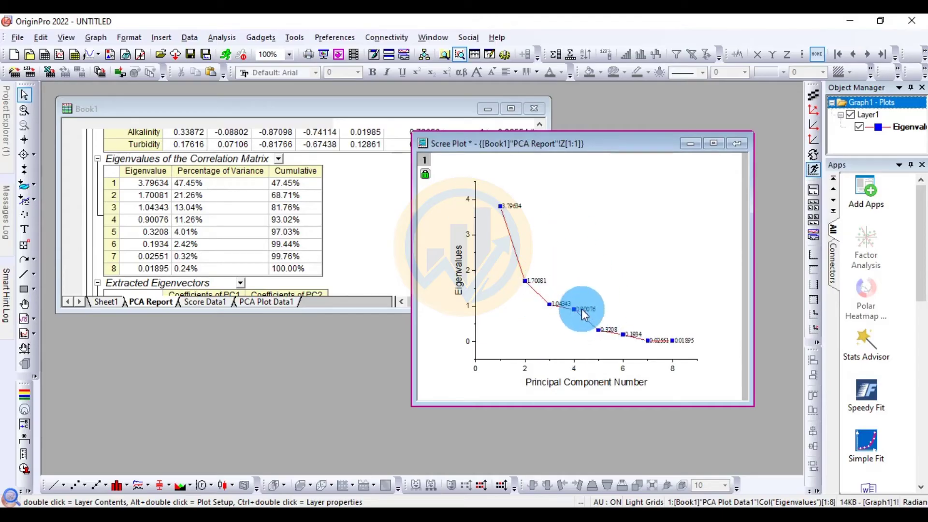
mouse_move(585, 313)
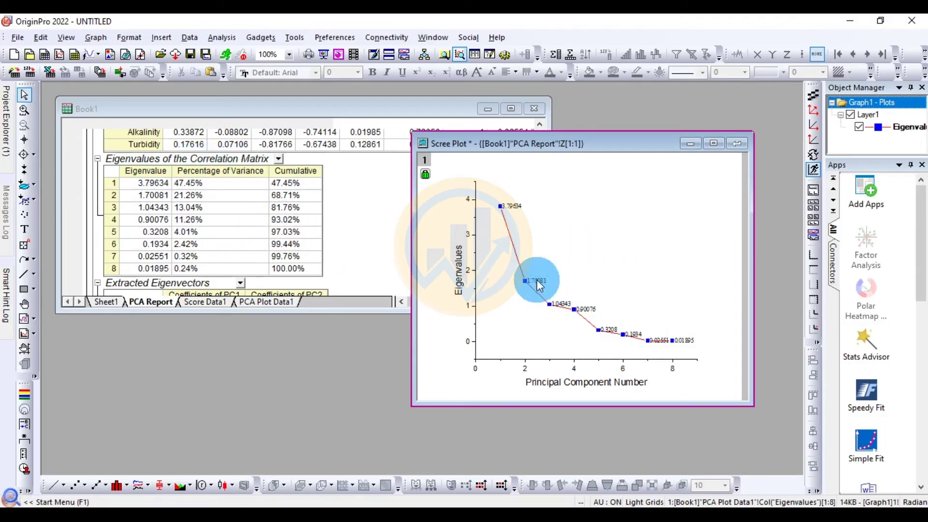
left_click(738, 144)
Maximize Book1 and open the PCA Report's Loading Plot thumbnail as its own graph window
left_click(511, 108)
scroll(156, 273, "down", 8)
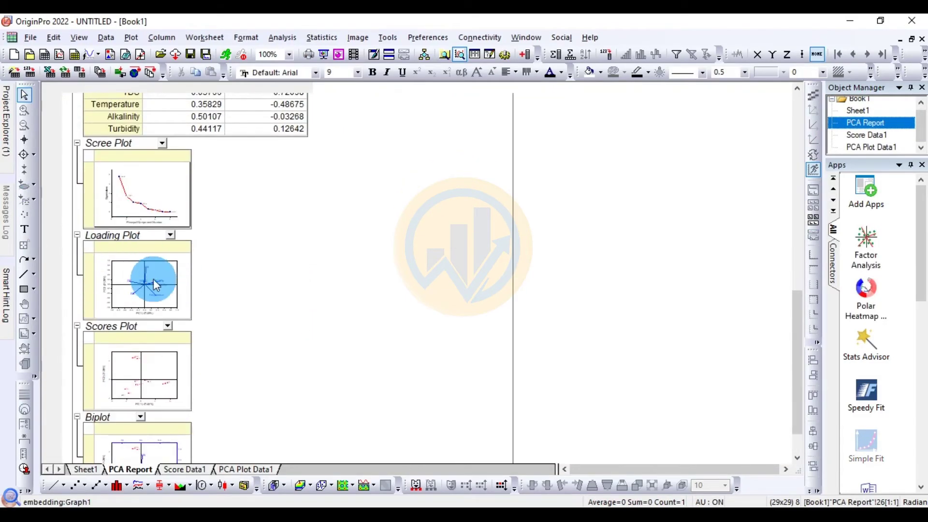
left_click(170, 273)
left_click(333, 166)
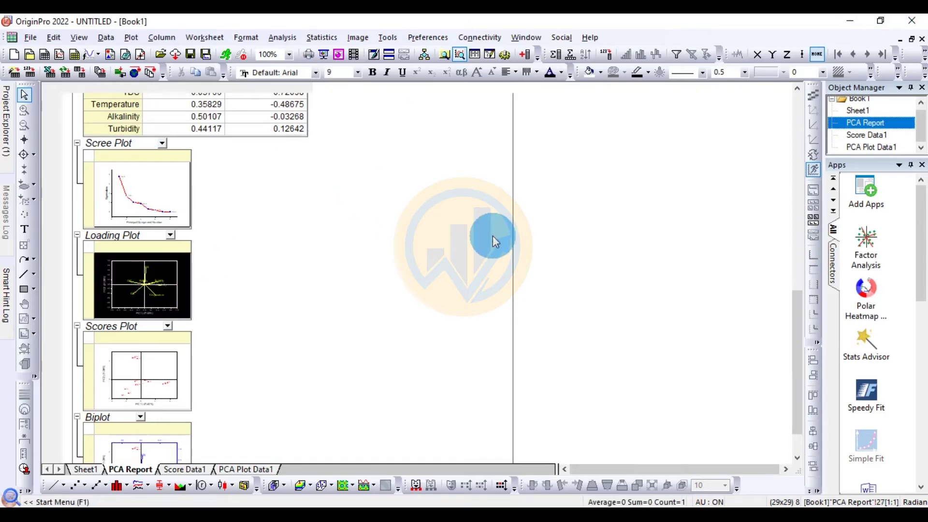
double_click(161, 286)
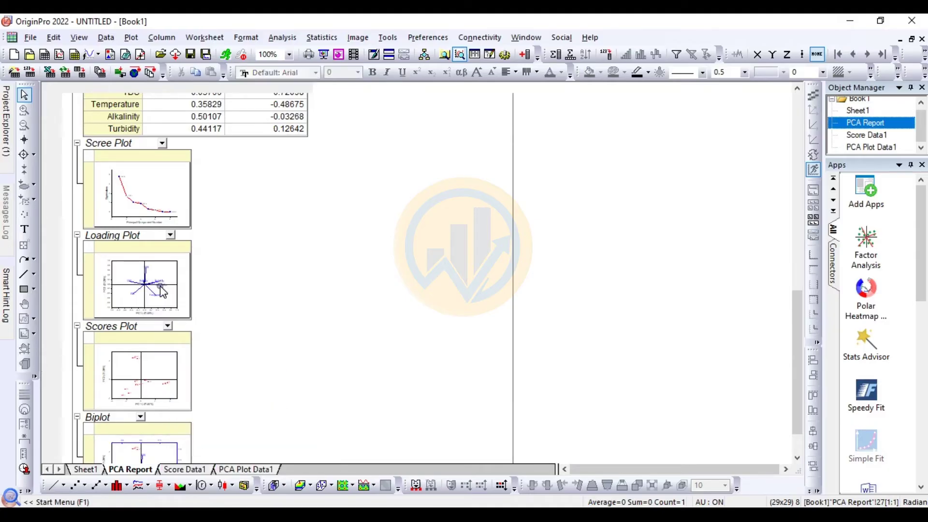
left_click(461, 167)
Place the Loading Plot window beside the report's Extracted Eigenvectors table and enlarge it
left_click(510, 107)
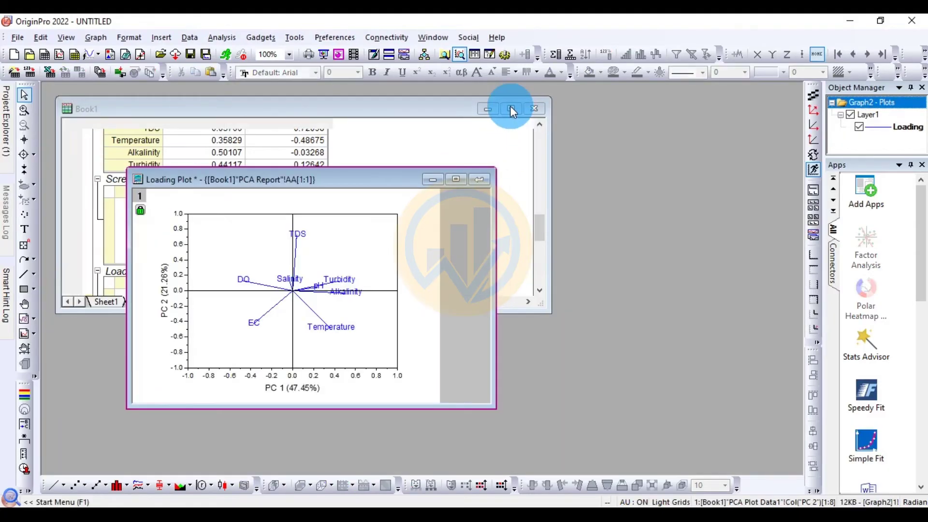
left_click(456, 178)
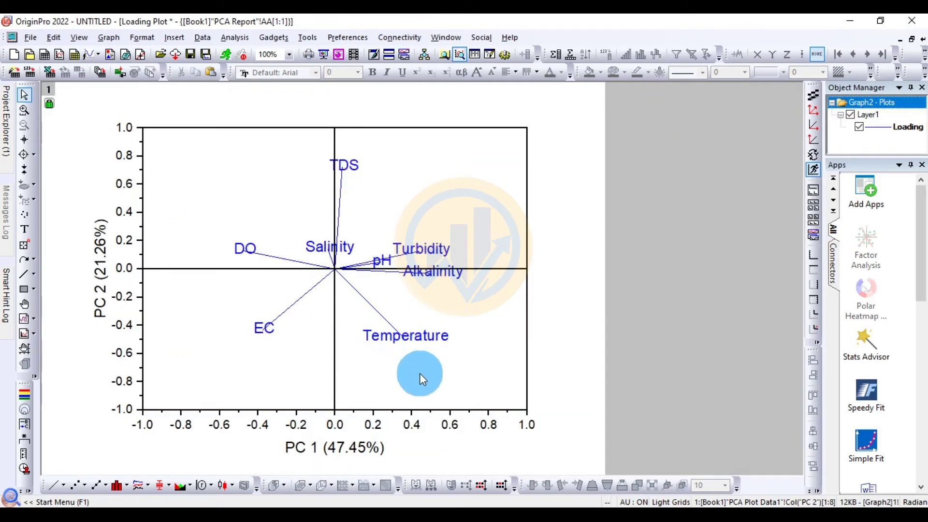
left_click(911, 39)
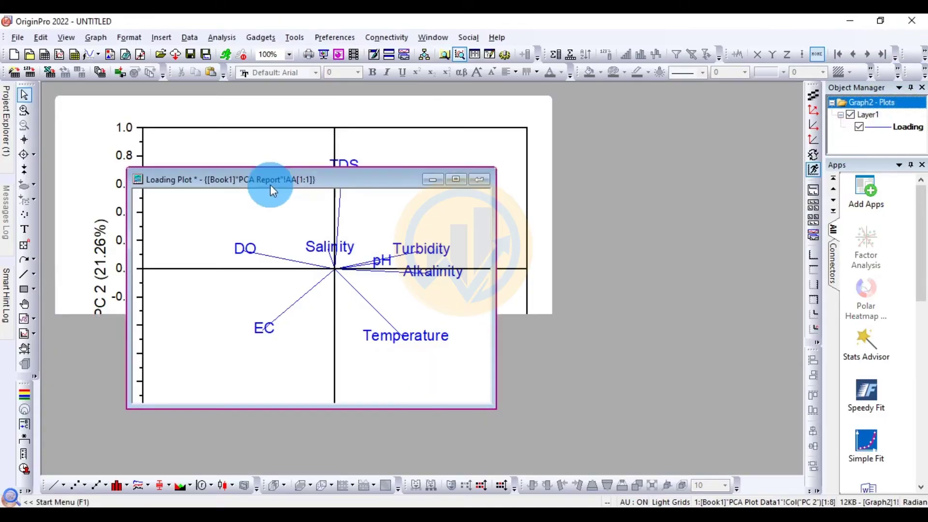
left_click_drag(275, 182, 603, 189)
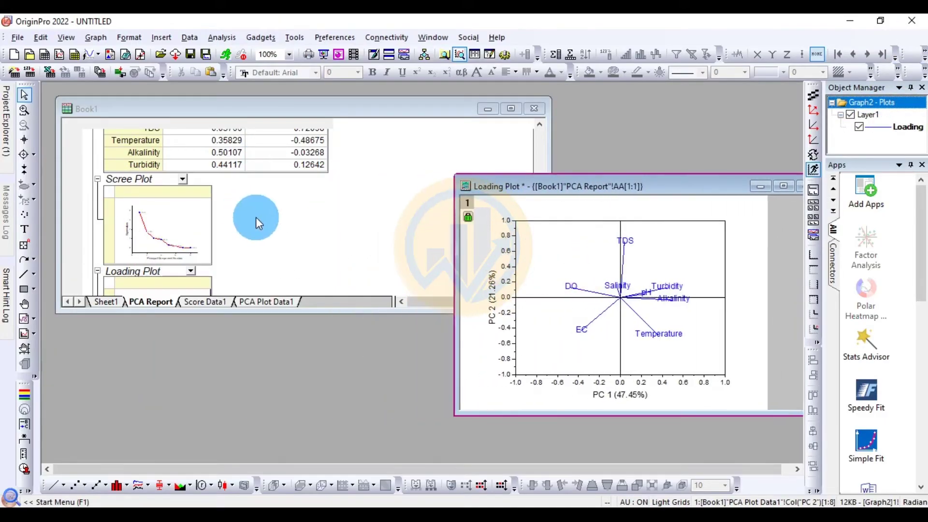
left_click(296, 216)
scroll(314, 225, "up", 3)
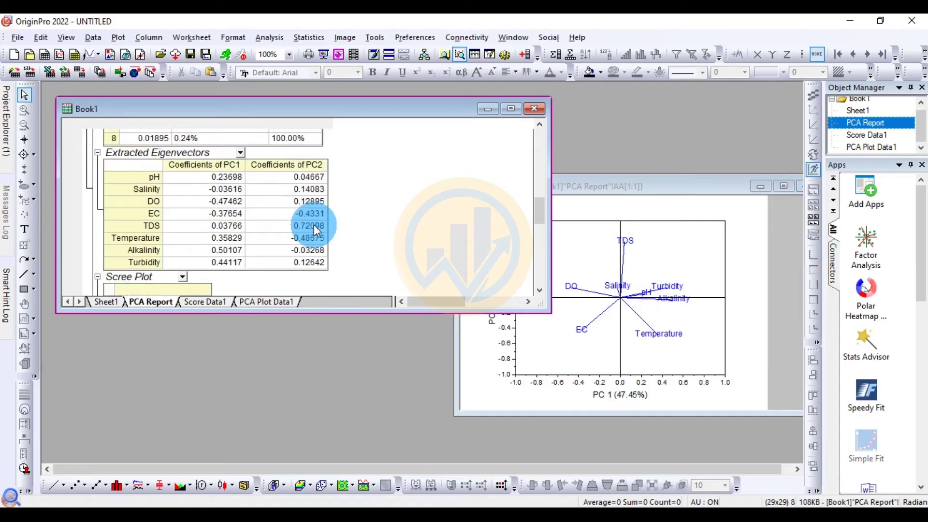
left_click_drag(649, 188, 604, 121)
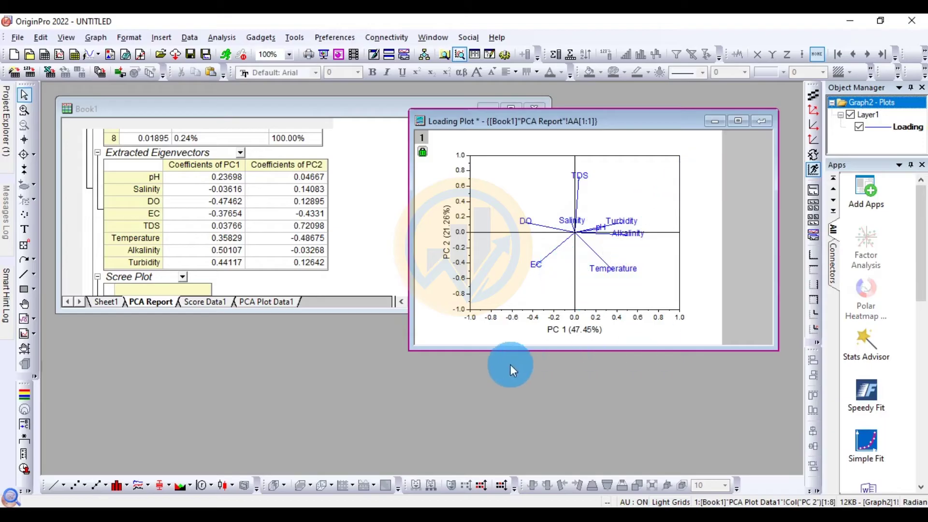
left_click_drag(419, 354, 334, 438)
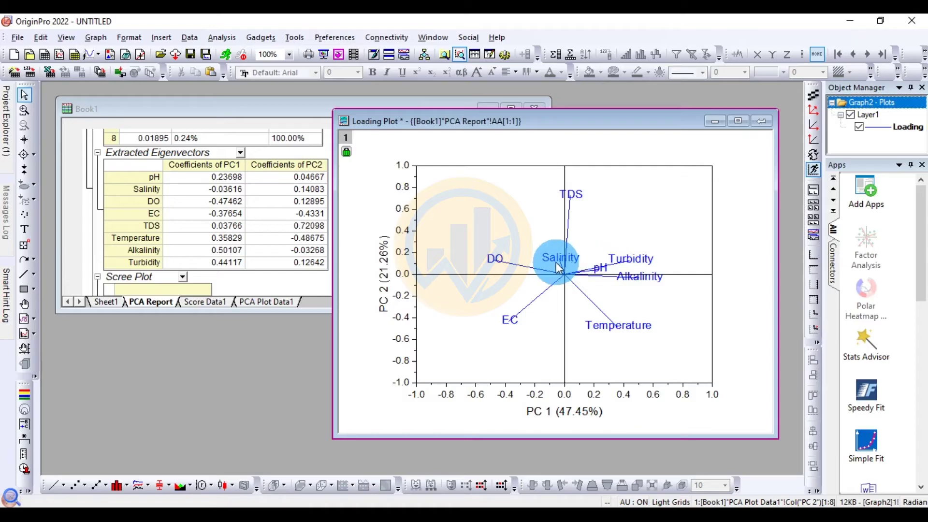
Set the loading plot's variable labels to 14-pt Times New Roman
left_click(738, 123)
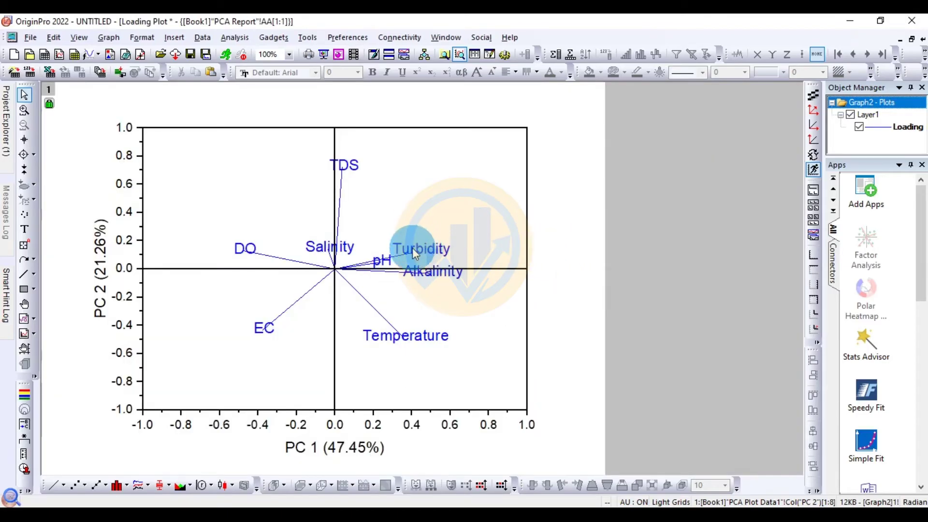
double_click(414, 253)
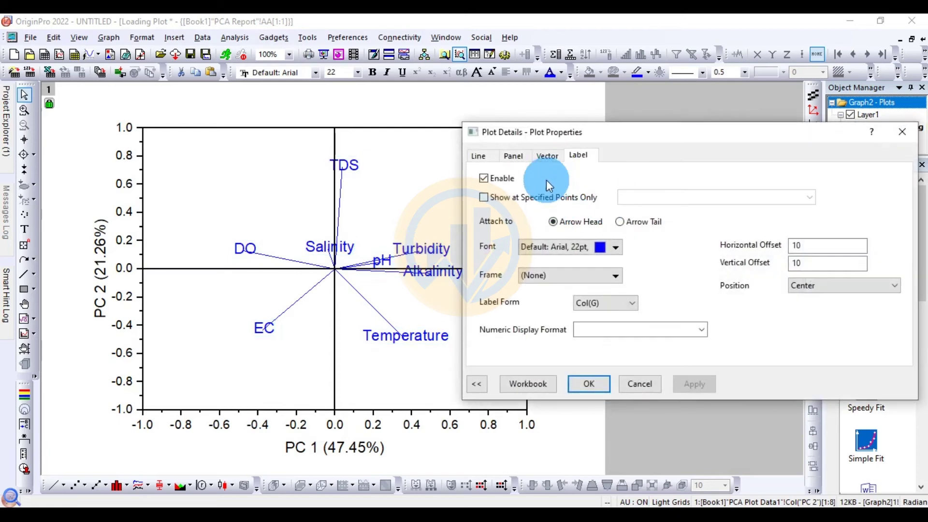
left_click(617, 247)
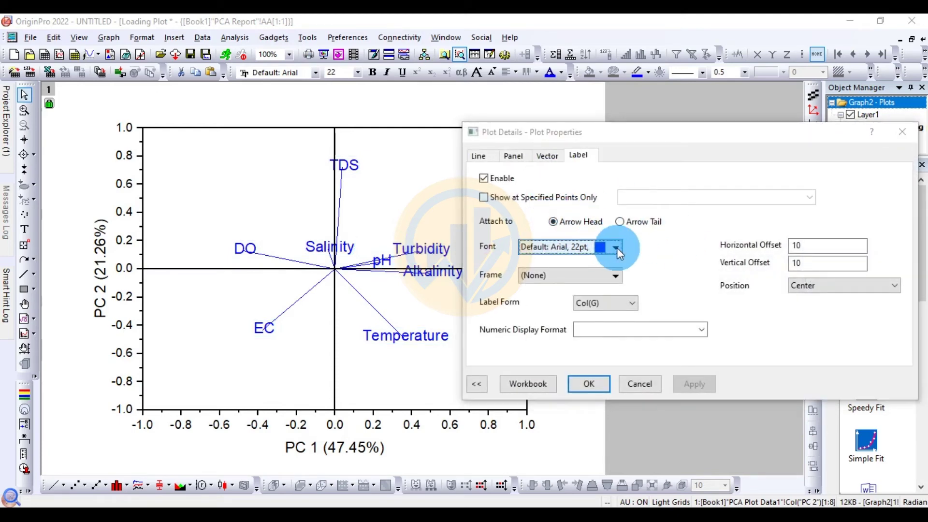
left_click(690, 273)
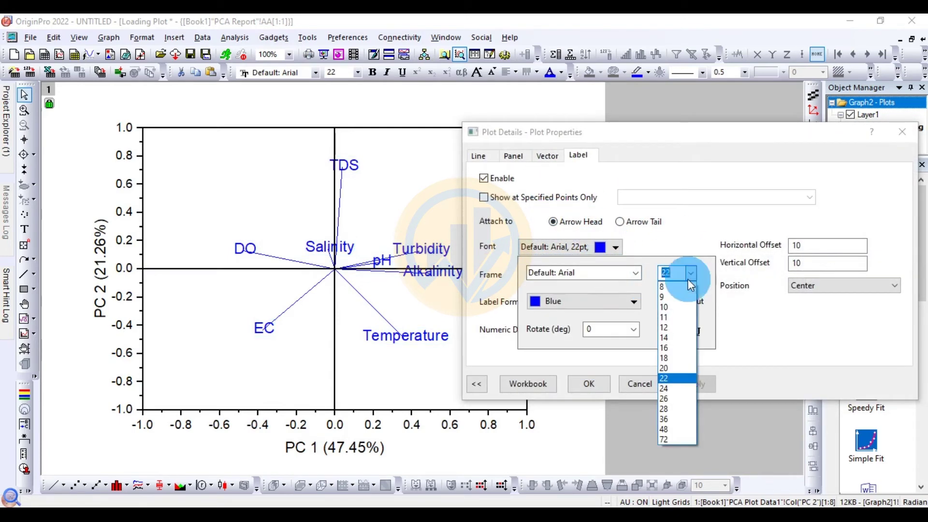
left_click(680, 338)
left_click(636, 273)
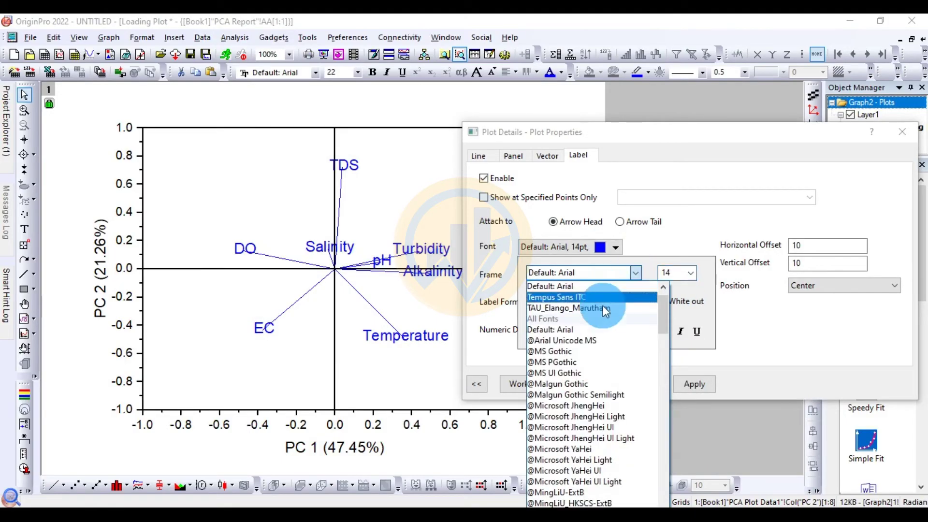
scroll(575, 305, "up", 1)
left_click(577, 298)
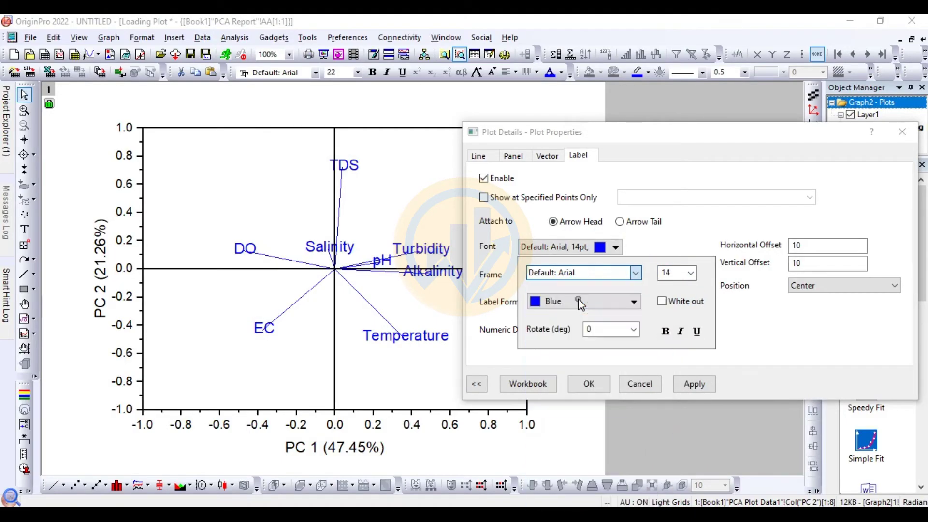
left_click(679, 382)
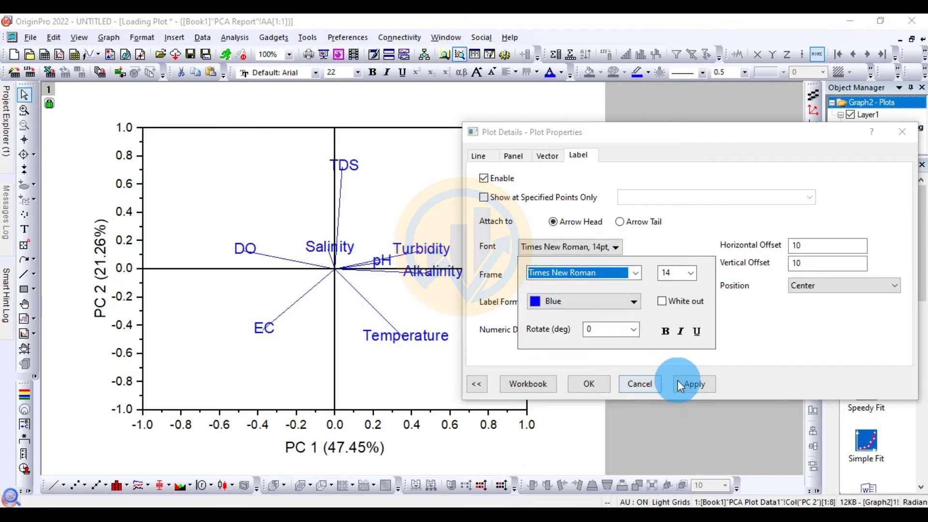
Make the variable labels black and confirm the label changes
left_click(634, 302)
left_click(536, 337)
left_click(706, 382)
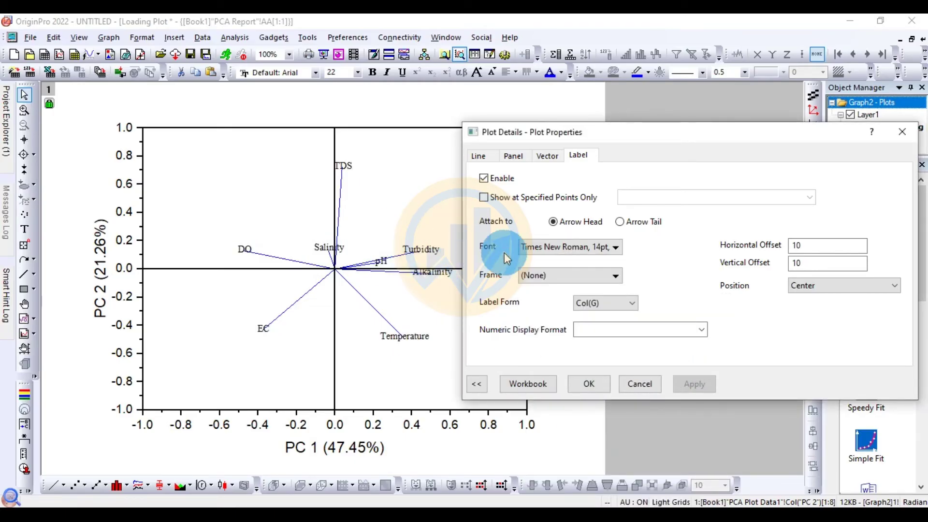
left_click(587, 383)
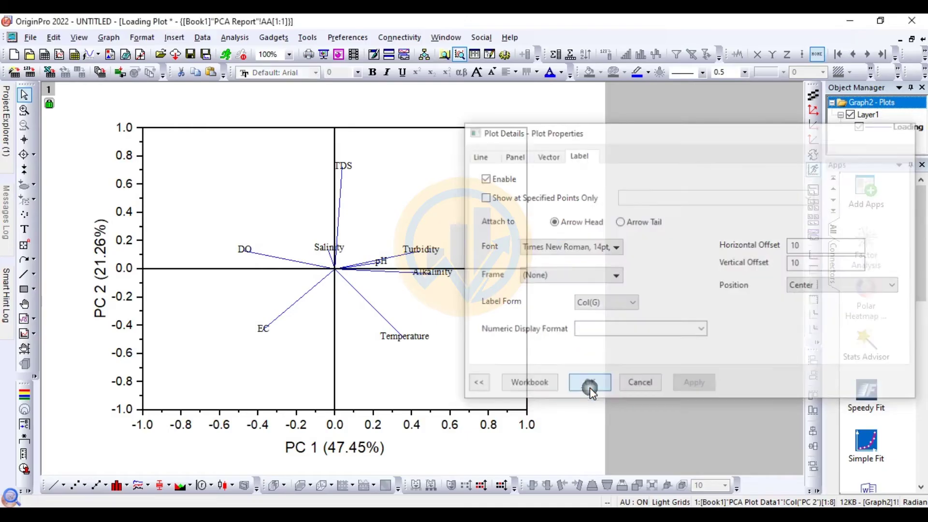
double_click(382, 317)
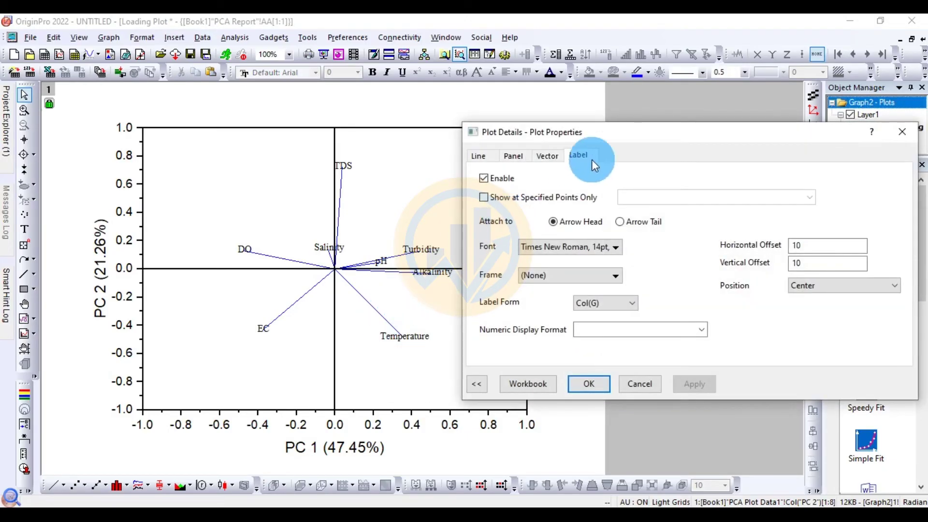
Change the loading vectors' line connection to Straight
left_click(479, 155)
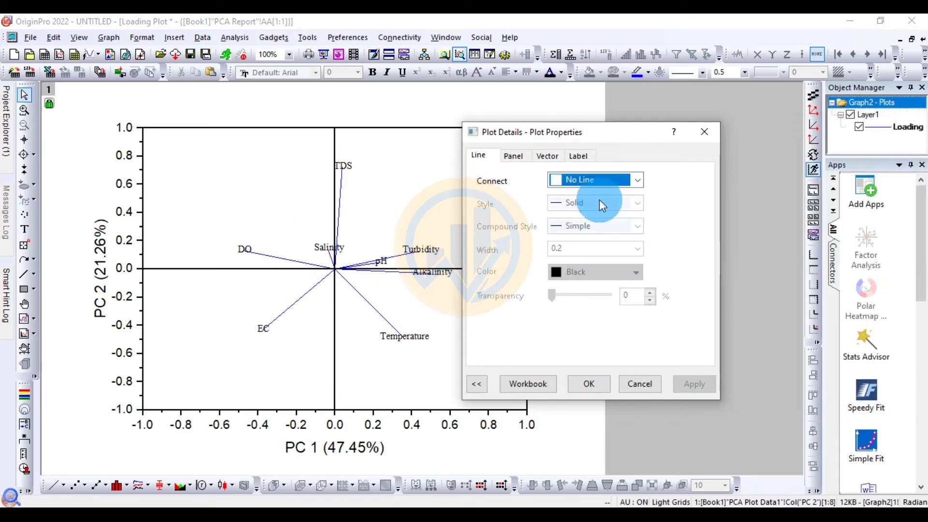
left_click(637, 181)
left_click(637, 180)
left_click(638, 182)
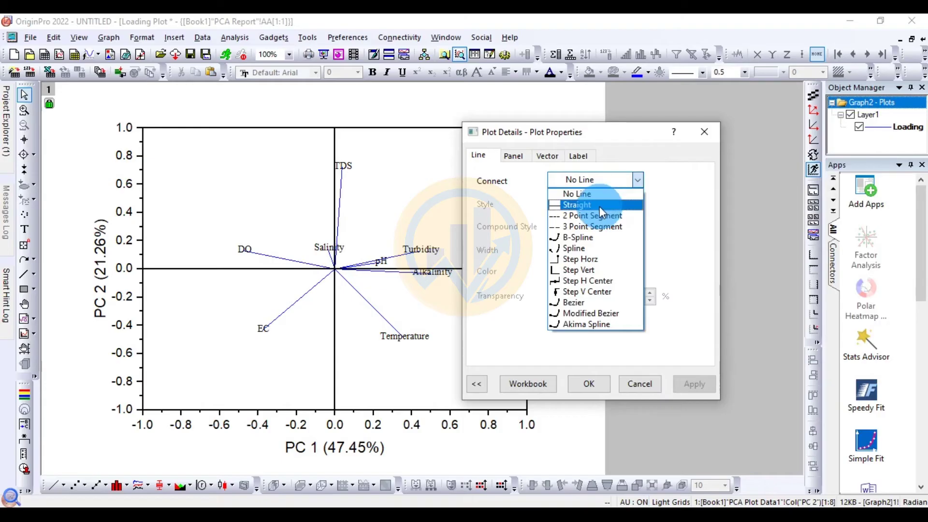
left_click(600, 205)
left_click(686, 384)
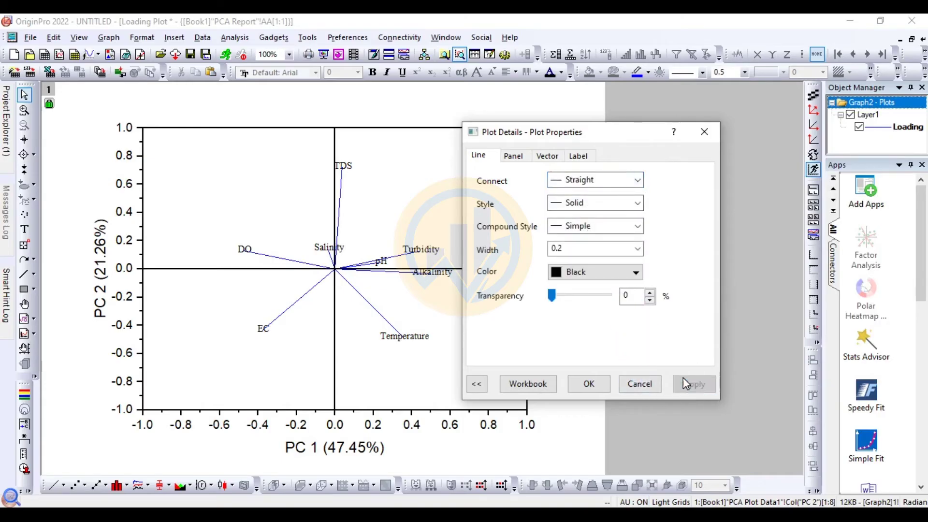
Make the vector lines solid black with width 1.5 and close the settings
left_click(621, 277)
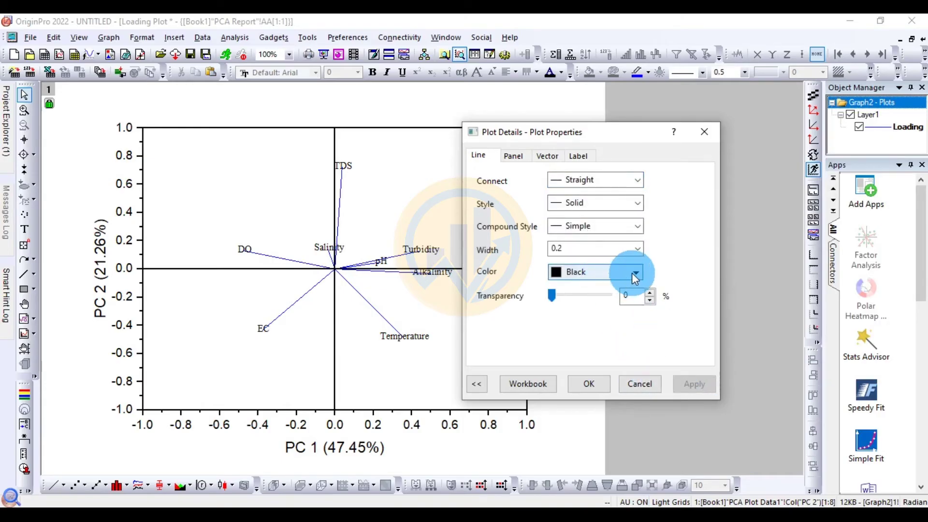
left_click(632, 272)
left_click(560, 305)
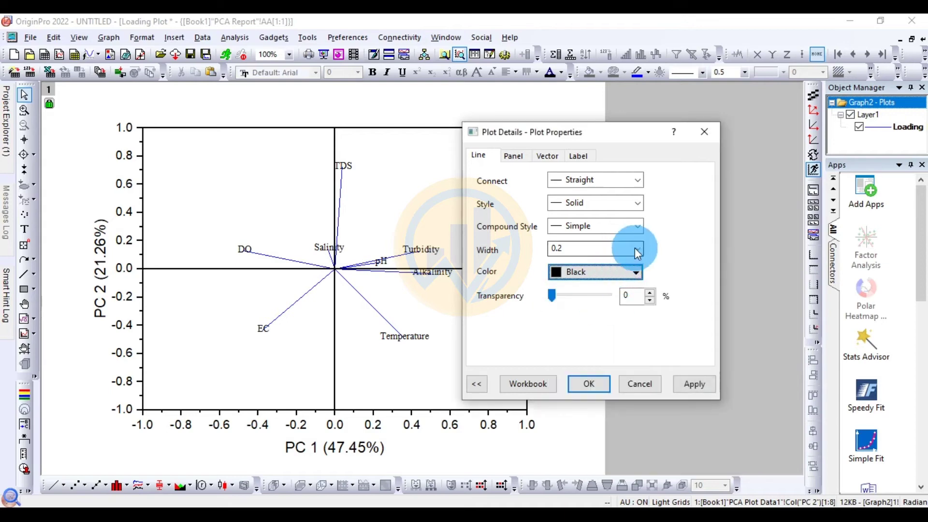
left_click(634, 249)
left_click(573, 293)
left_click(684, 383)
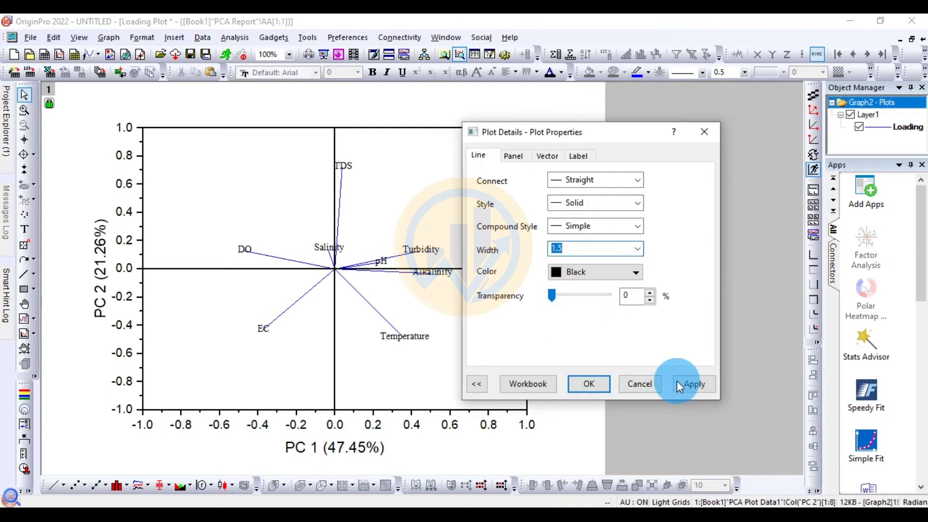
left_click(627, 386)
left_click(590, 383)
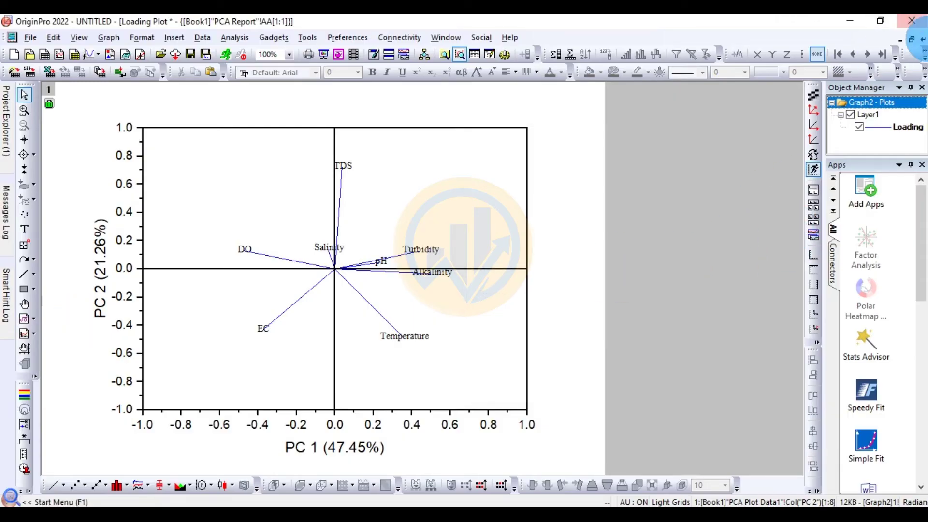
Open the Scores Plot from Book1's PCA Report and maximize it, selecting the score points
left_click(923, 40)
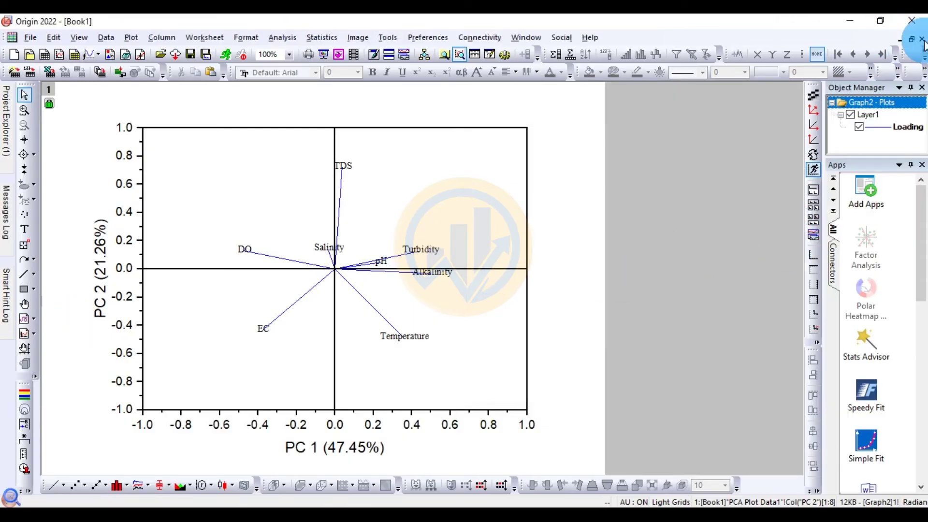
scroll(233, 353, "down", 2)
double_click(134, 420)
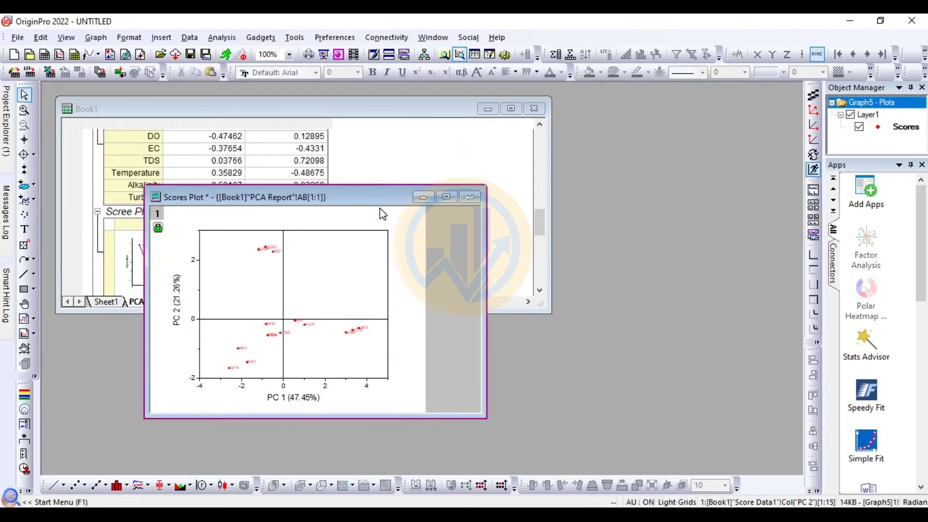
left_click_drag(383, 198, 621, 171)
left_click(684, 171)
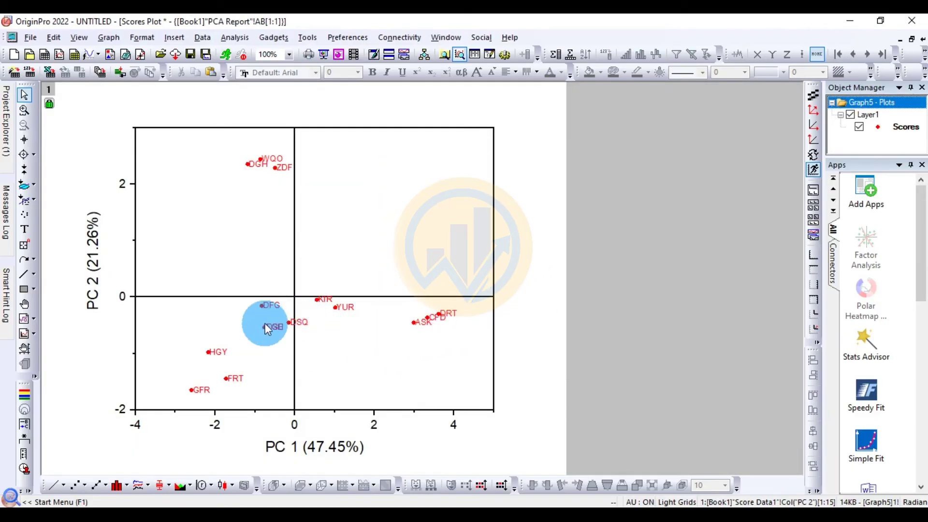
left_click(427, 317)
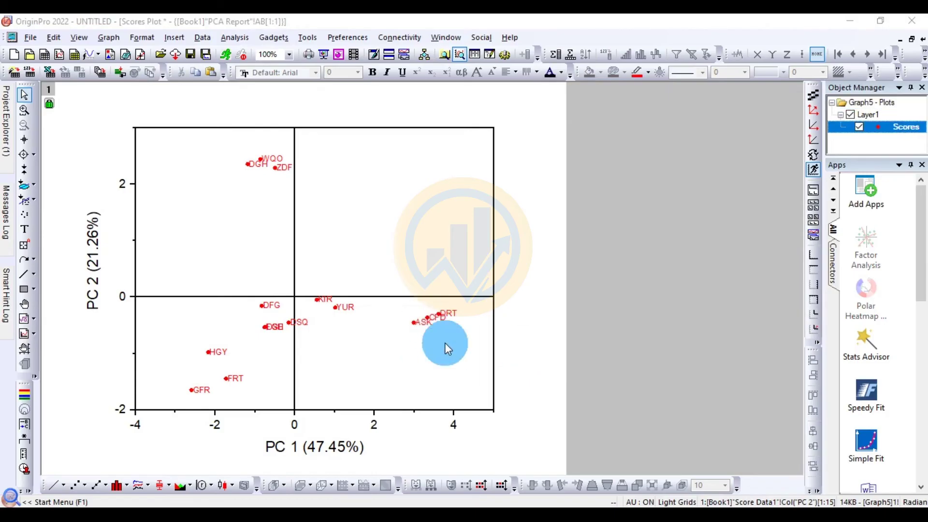
Change the score symbols to black diamonds
double_click(424, 322)
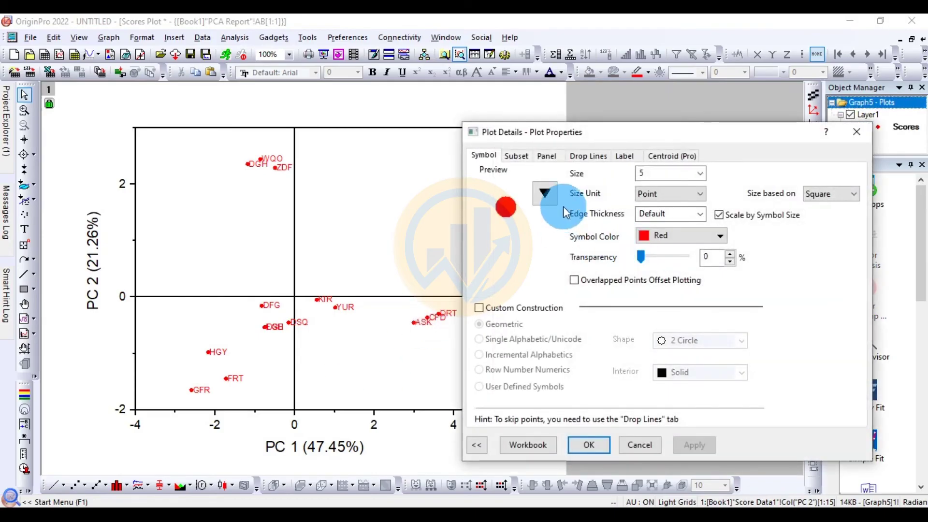
left_click(555, 195)
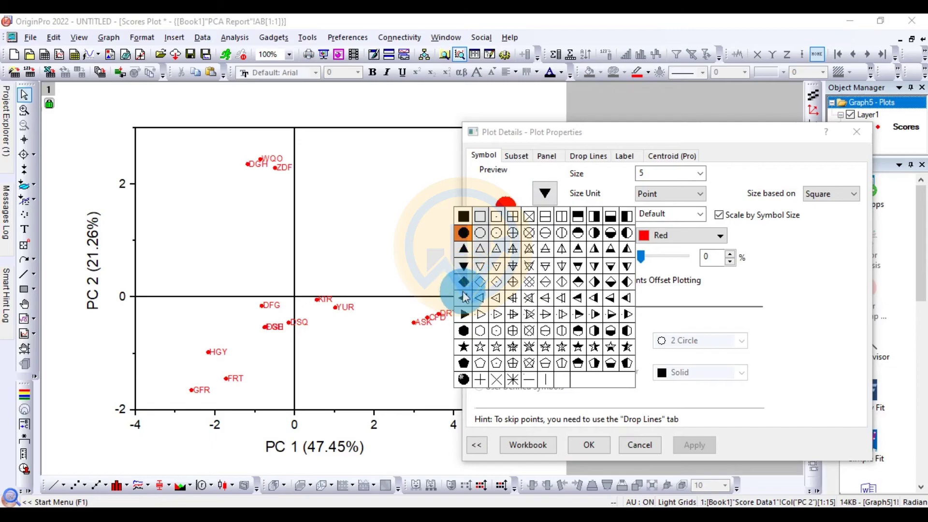
left_click(464, 285)
left_click(672, 236)
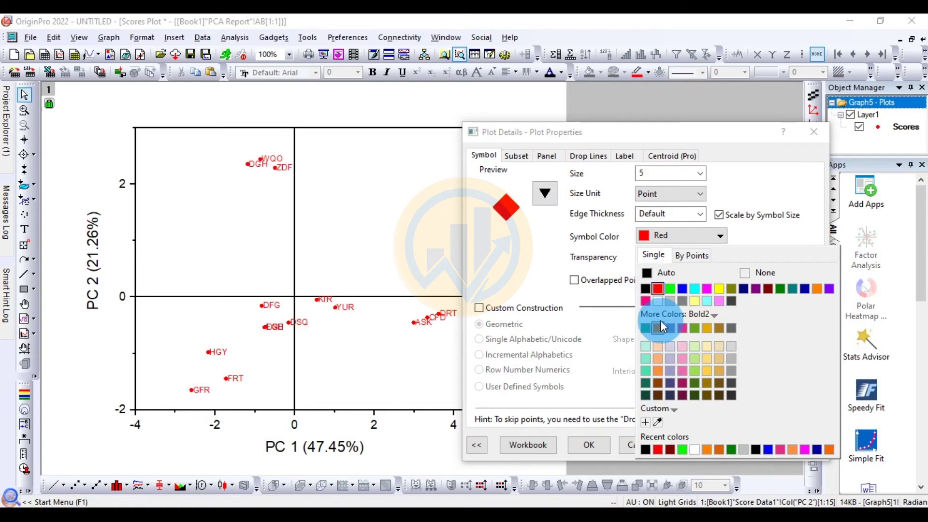
left_click(660, 290)
left_click(669, 238)
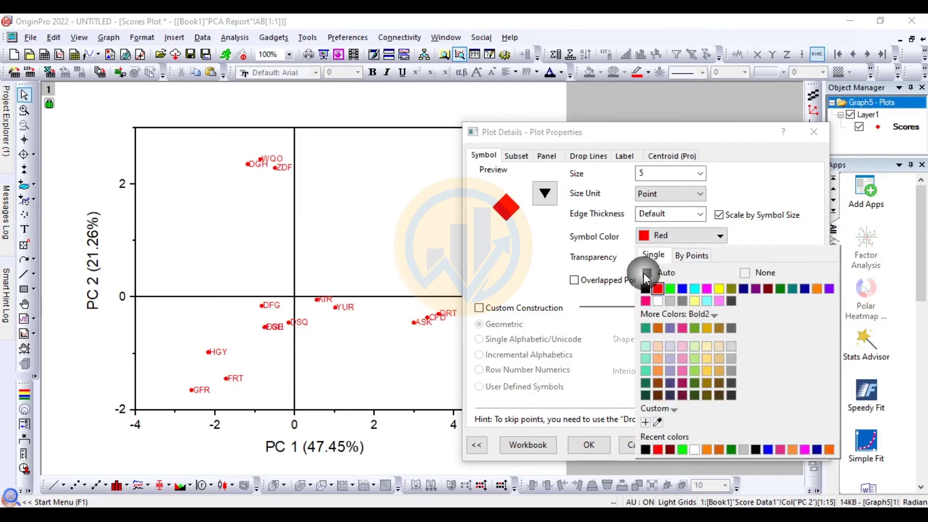
left_click(646, 290)
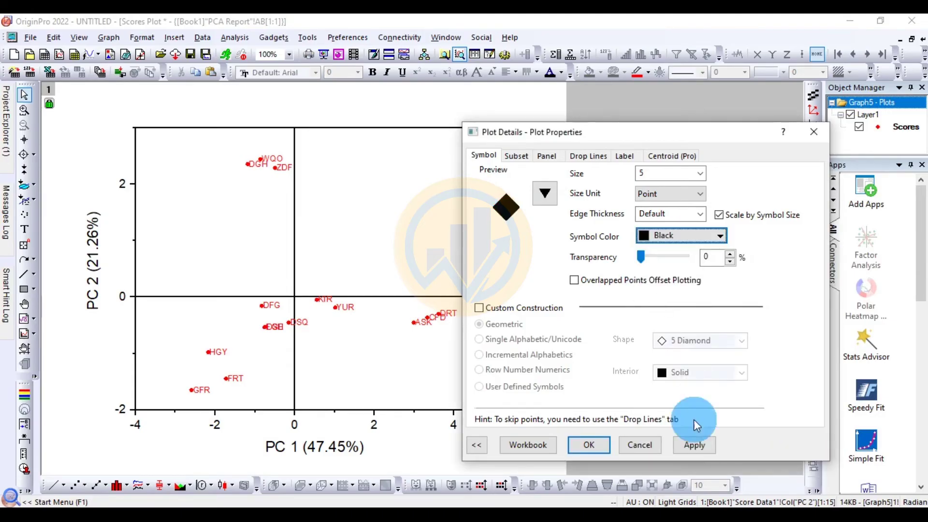
left_click(694, 446)
Colour the diamonds by point using Pumpkin Patch, indexed on the Location column Col(C)
left_click(640, 234)
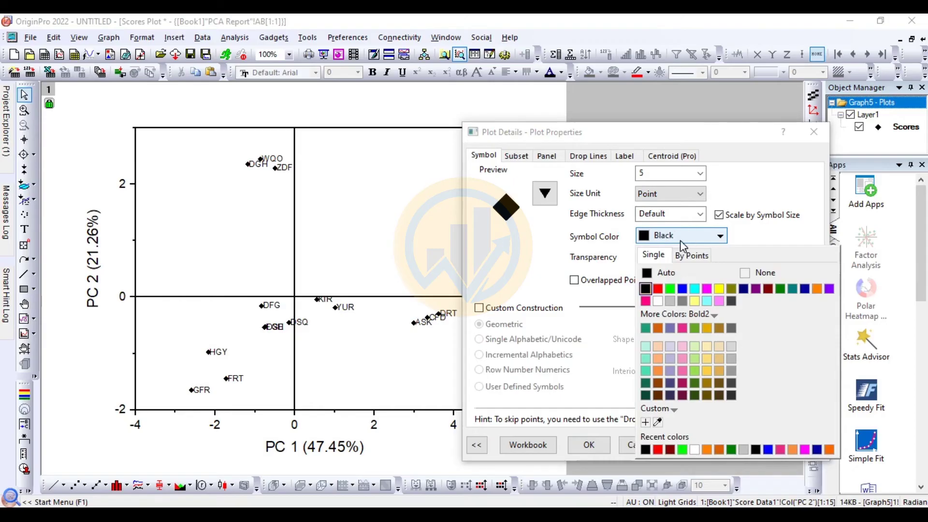
left_click(705, 257)
left_click(701, 274)
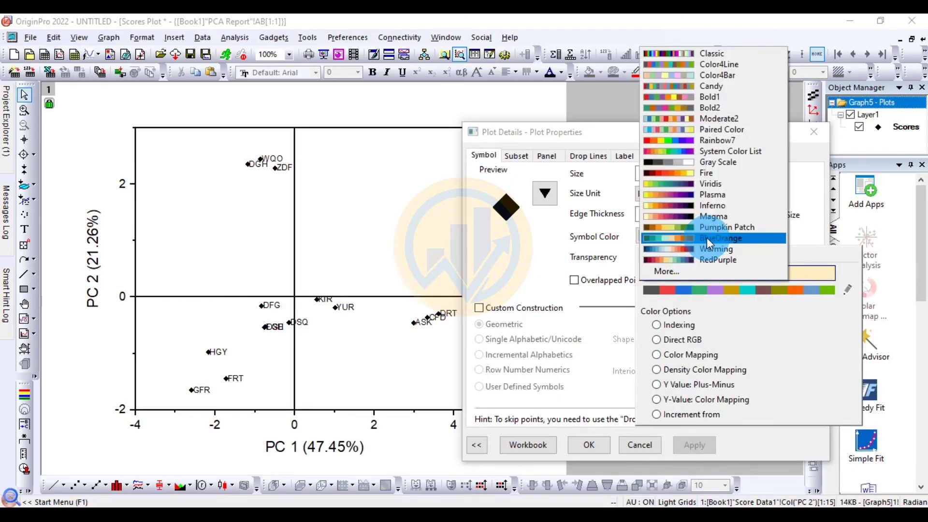
left_click(715, 227)
mouse_move(677, 328)
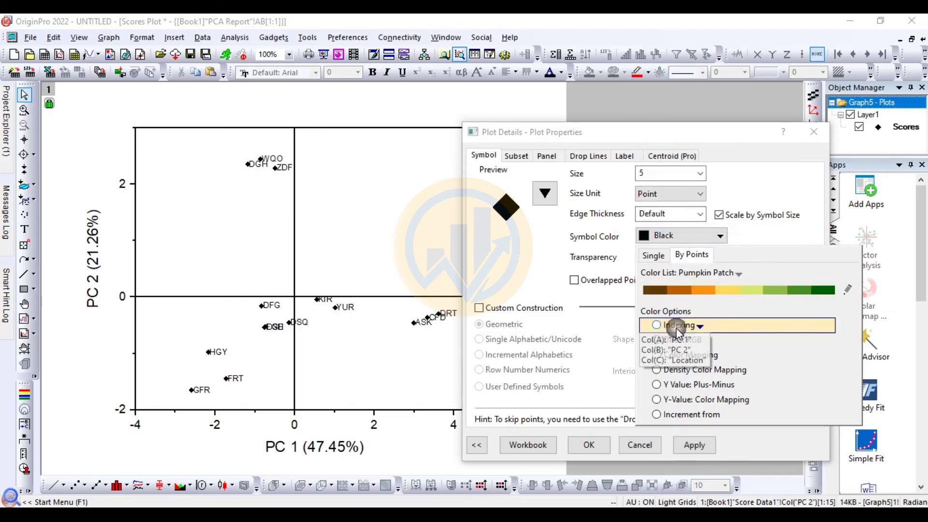
left_click(677, 360)
left_click(705, 447)
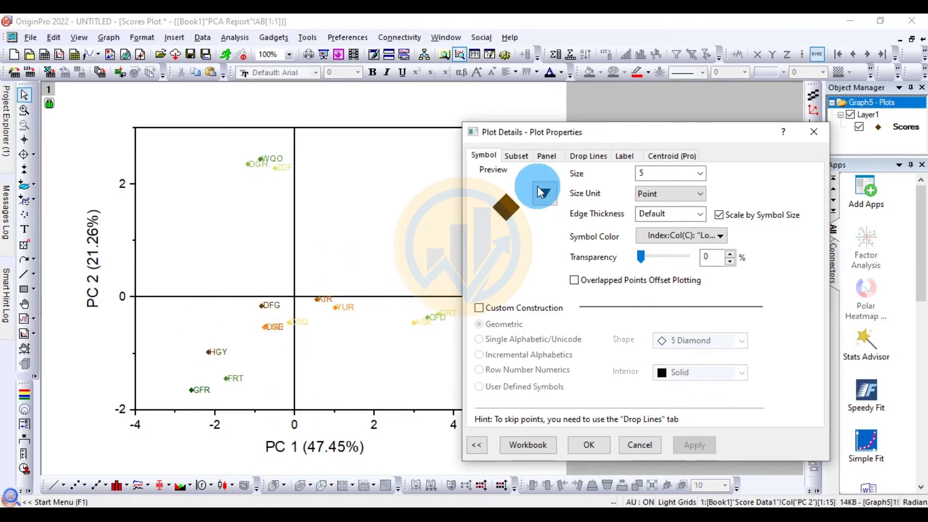
left_click(592, 444)
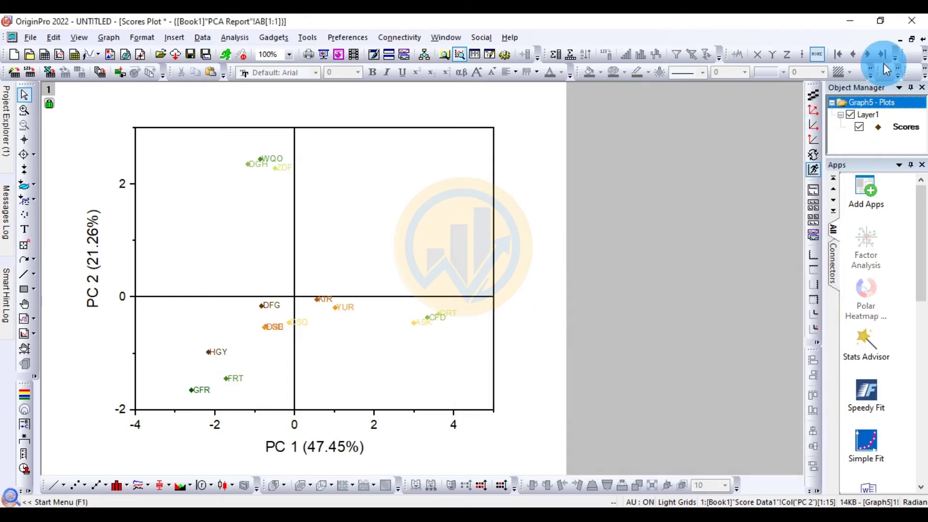
Open the Biplot from the report, maximized, with its loading-vector settings showing
left_click(922, 41)
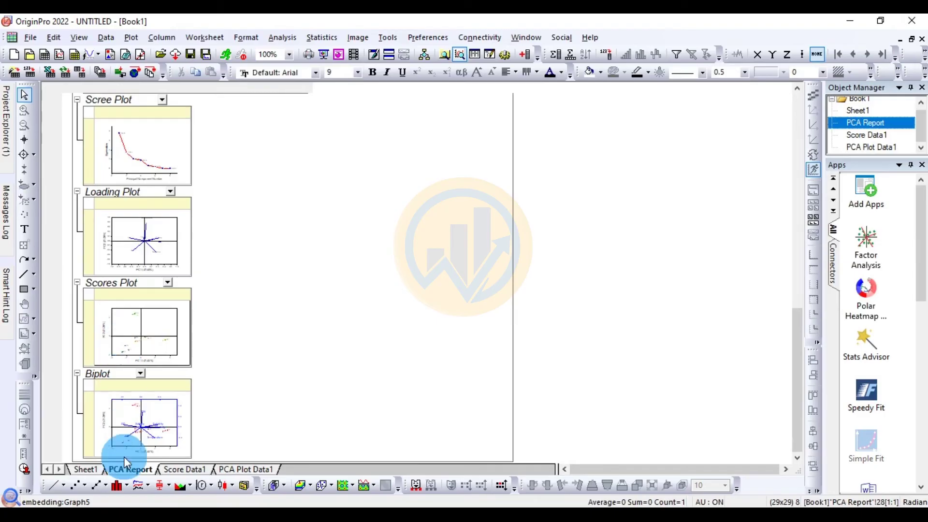
left_click(151, 413)
double_click(152, 411)
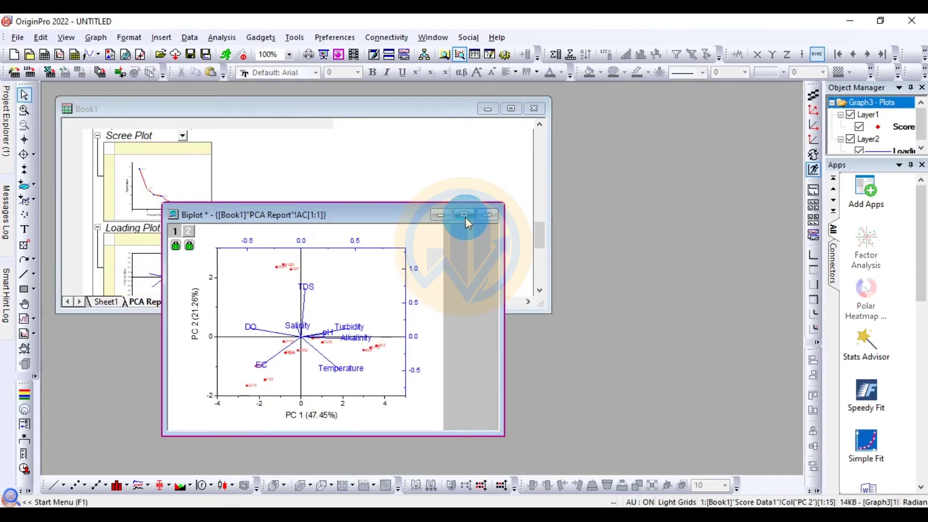
left_click(465, 216)
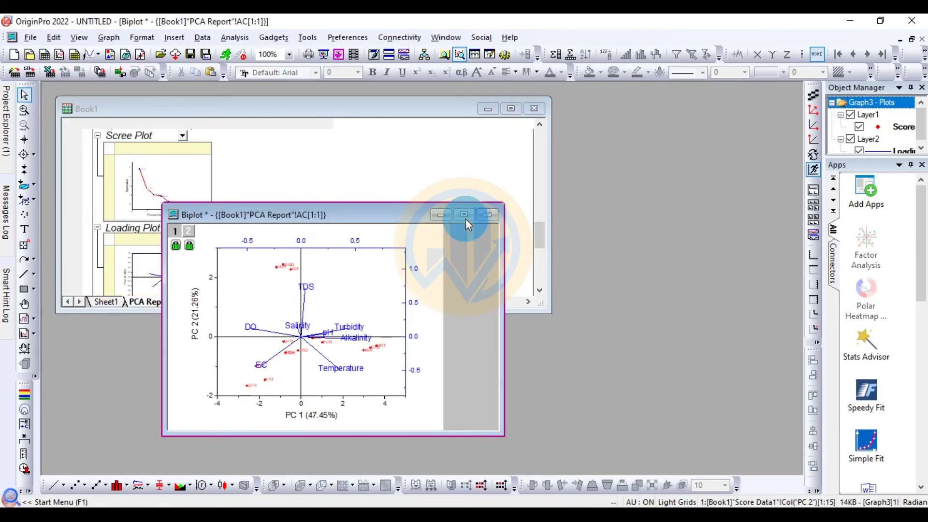
left_click(387, 278)
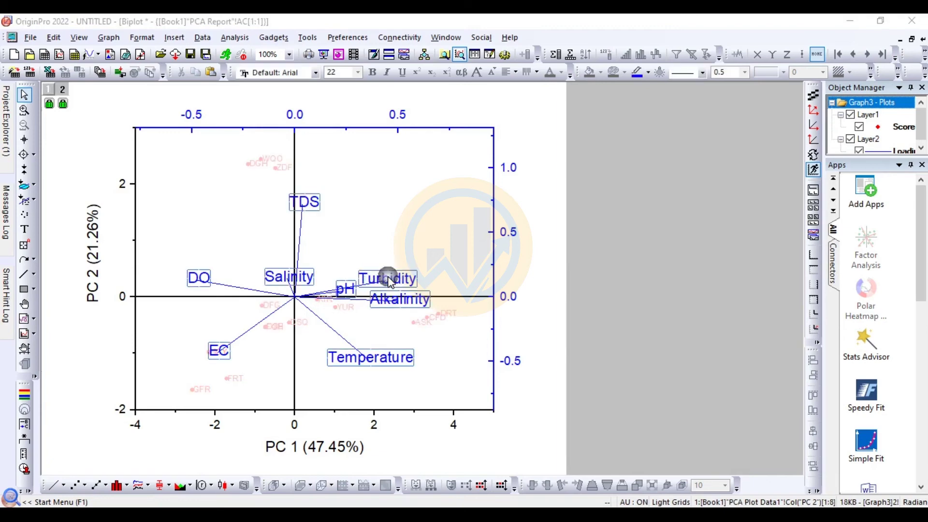
double_click(372, 300)
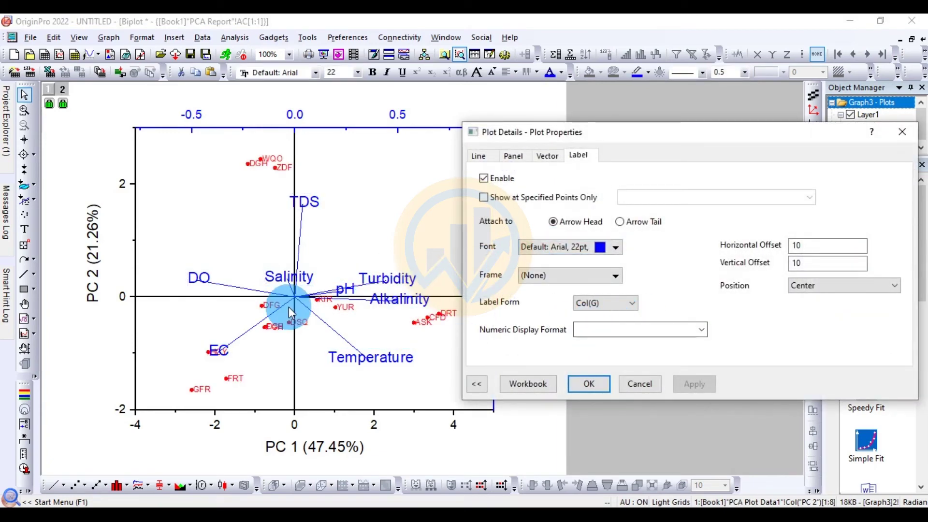
Restyle the biplot's variable labels as black 14-pt Times New Roman
left_click(615, 248)
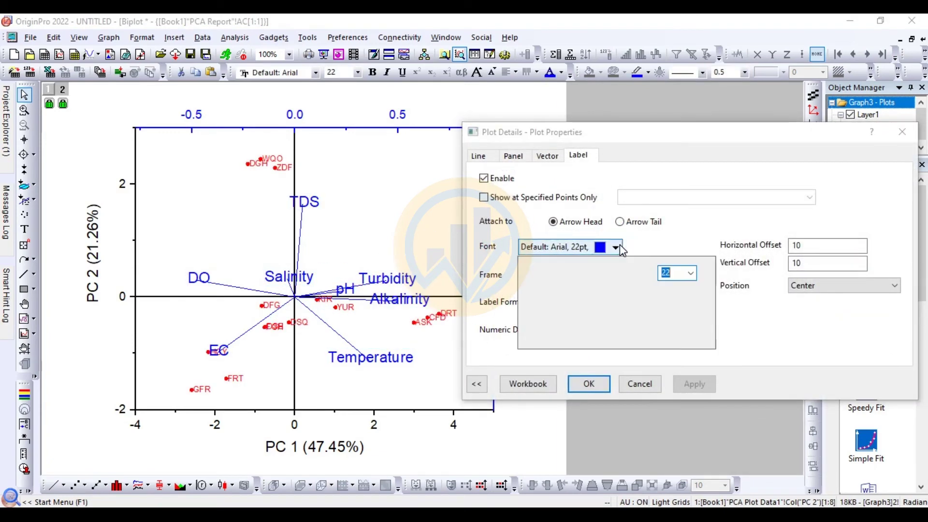
left_click(635, 272)
scroll(619, 297, "up", 2)
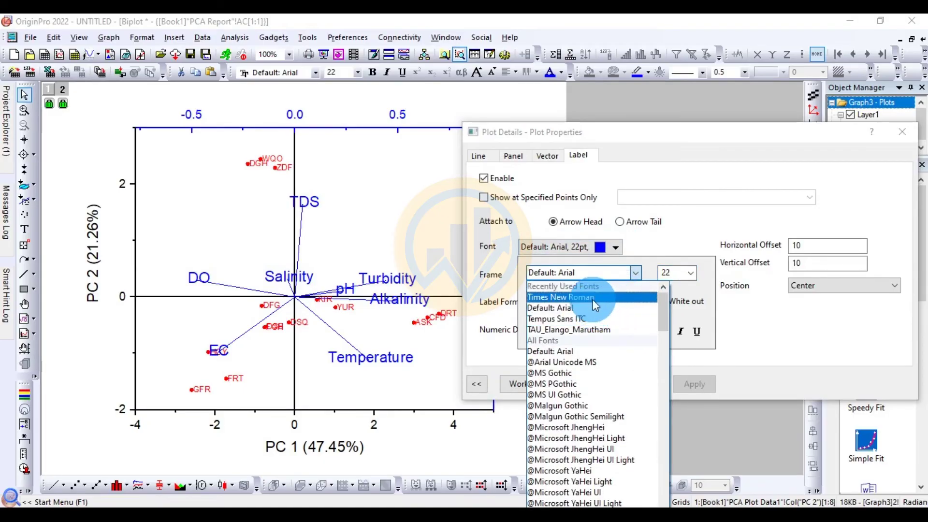
left_click(592, 301)
left_click(691, 273)
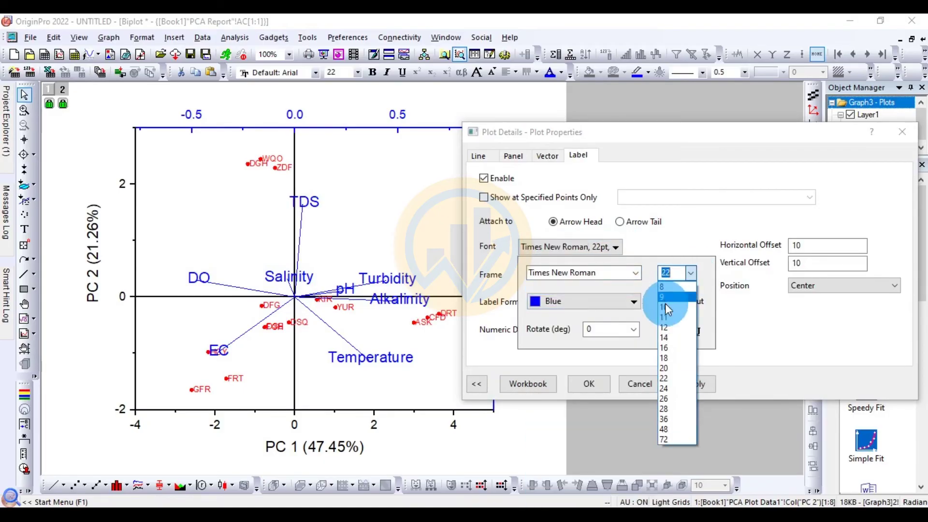
left_click(665, 337)
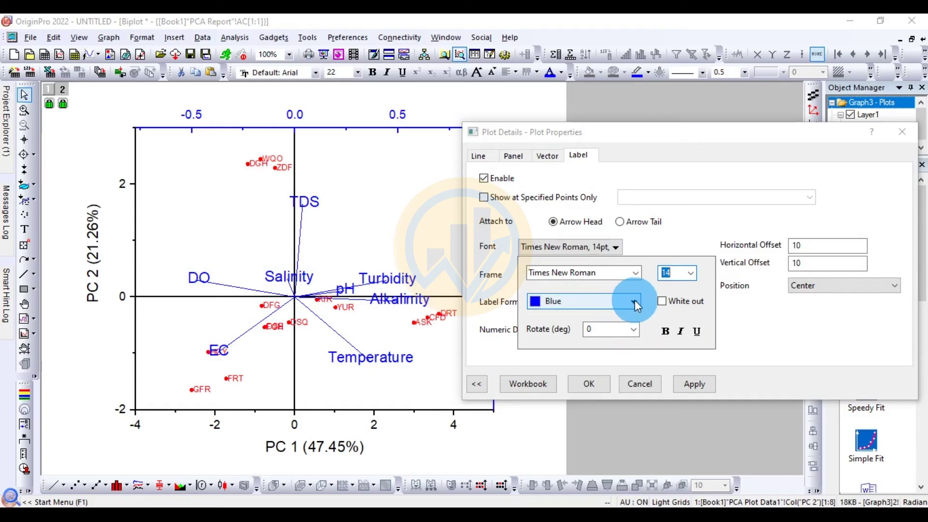
left_click(634, 300)
left_click(535, 337)
left_click(672, 382)
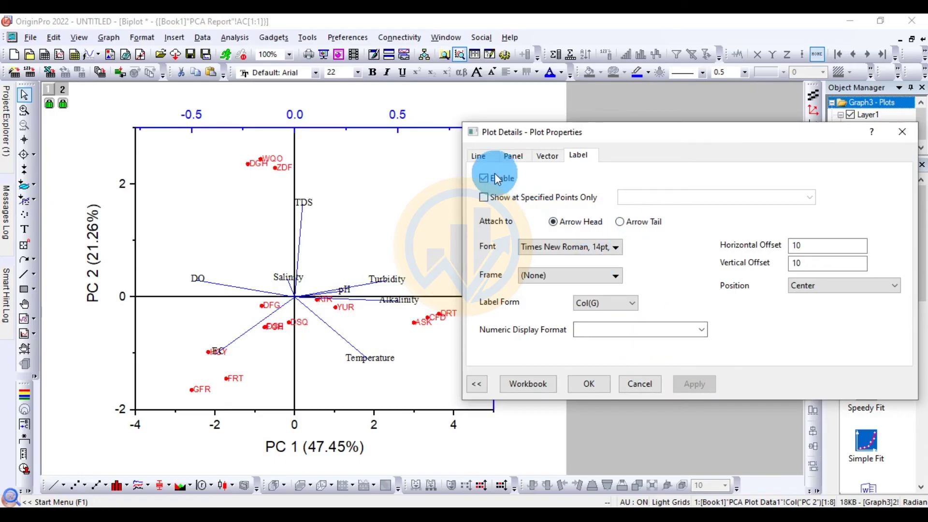
left_click(586, 384)
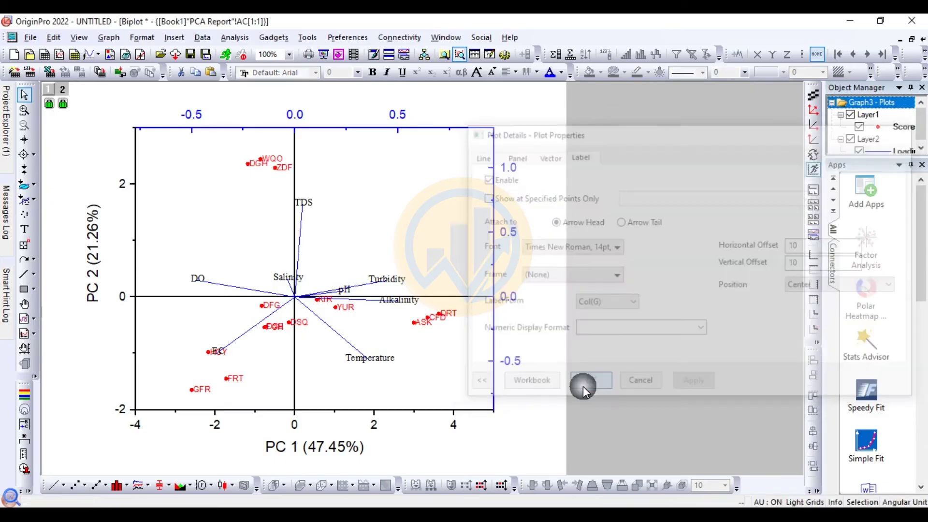
left_click(433, 320)
Set the biplot's score labels to 14-pt Times New Roman
double_click(432, 320)
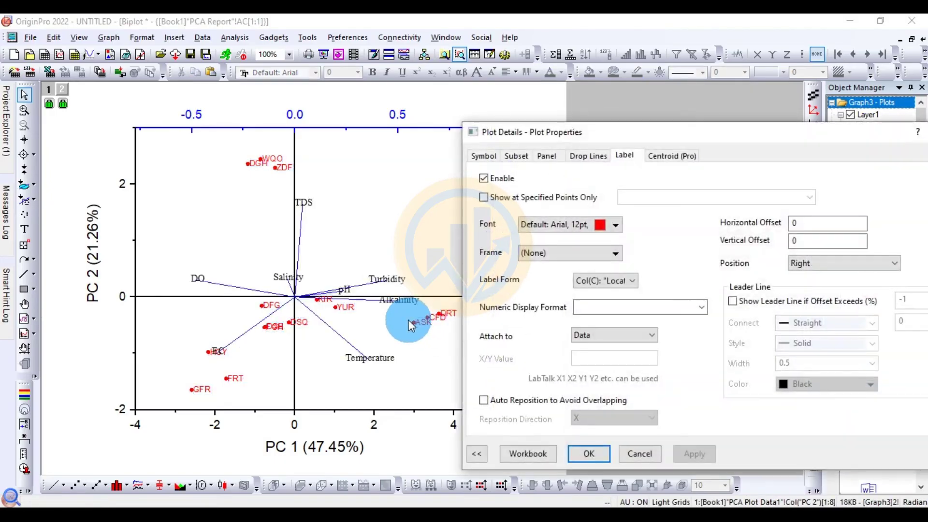
left_click_drag(658, 135, 673, 93)
left_click(628, 182)
left_click(651, 208)
scroll(608, 233, "up", 1)
left_click(593, 225)
left_click(706, 207)
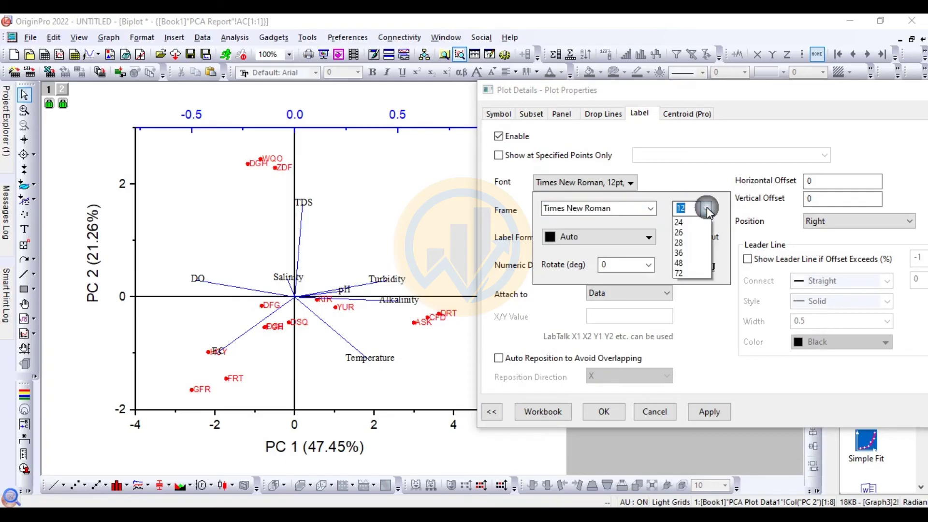
left_click(683, 273)
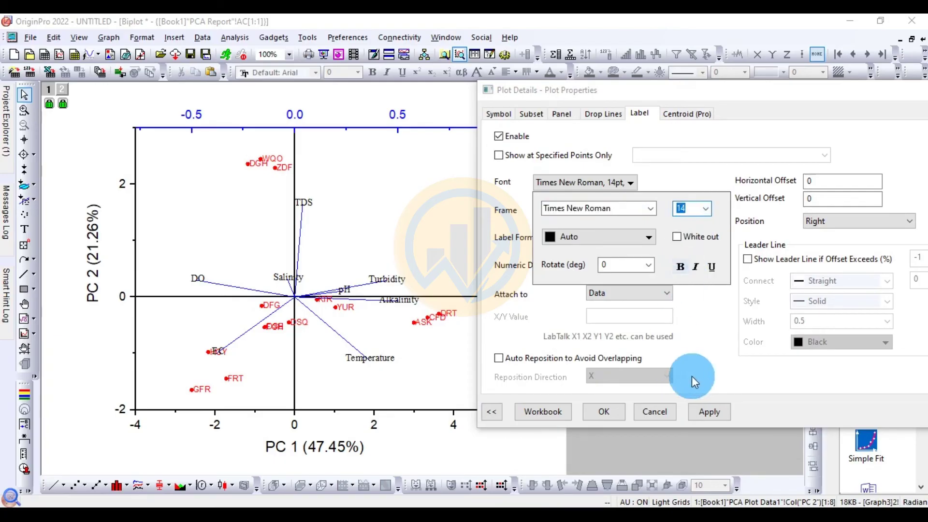
Colour the score labels by point with the Candy palette, indexed on Location Col(C)
left_click(649, 236)
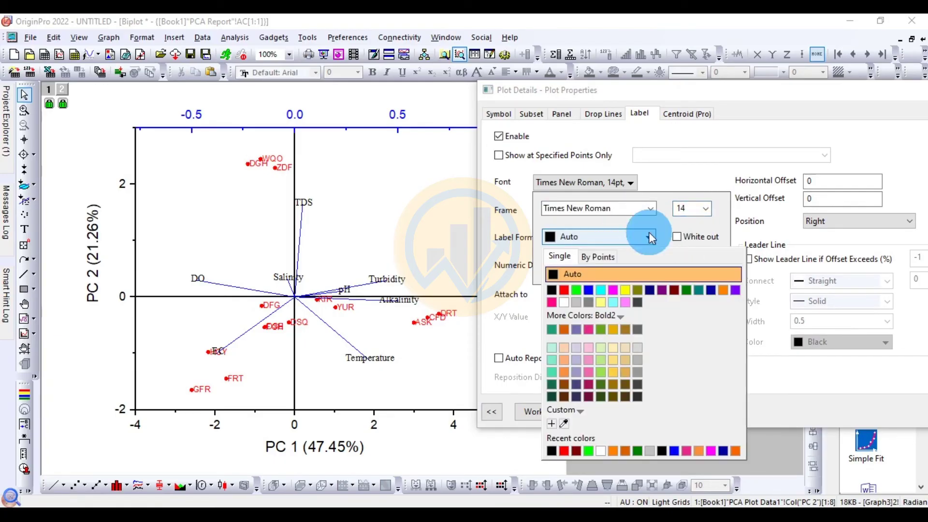
left_click(607, 255)
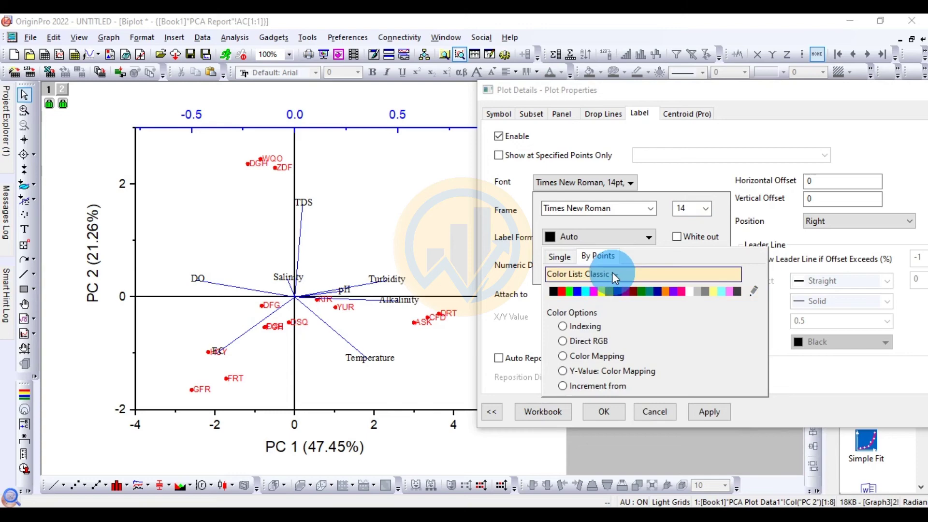
left_click(612, 273)
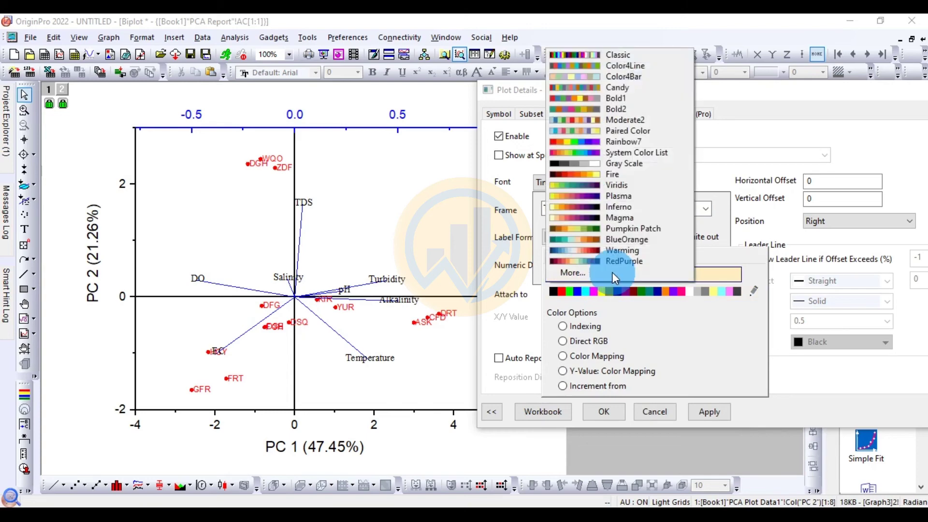
left_click(624, 88)
left_click(593, 326)
left_click(590, 362)
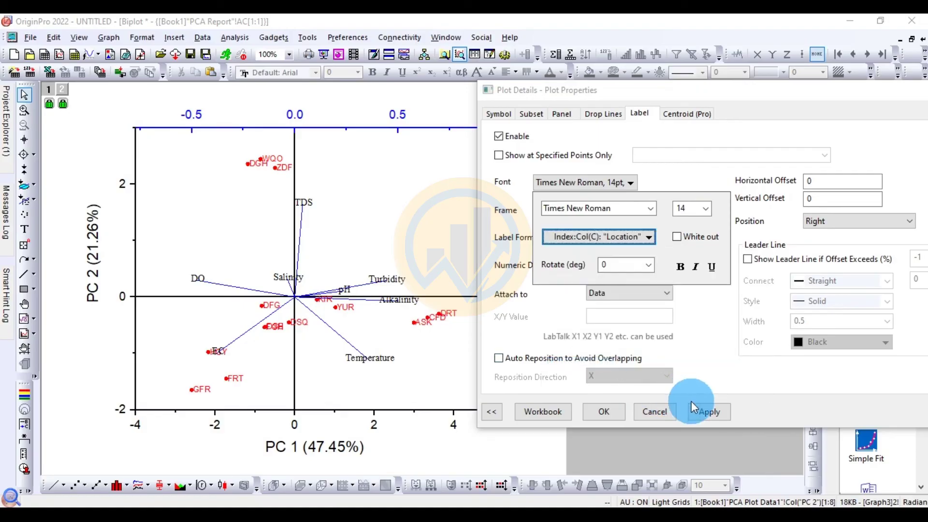
left_click(706, 411)
left_click(299, 289)
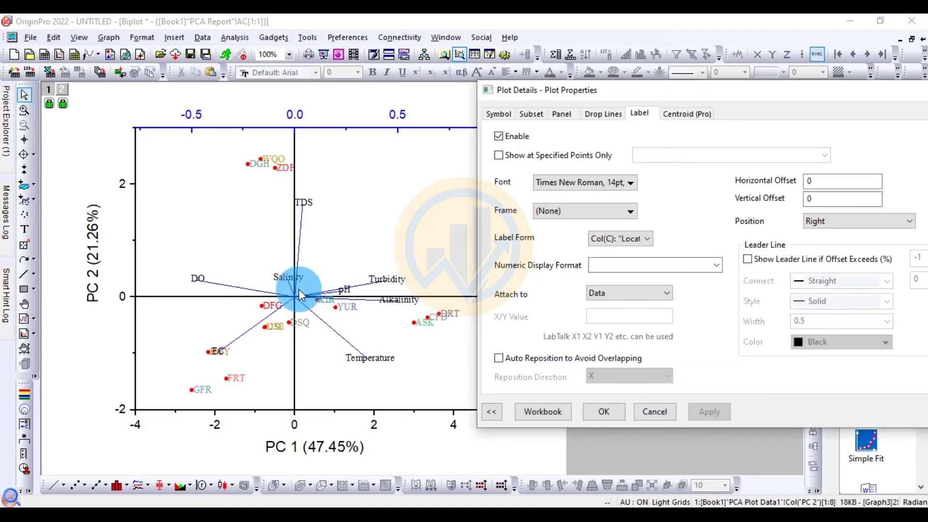
left_click(495, 114)
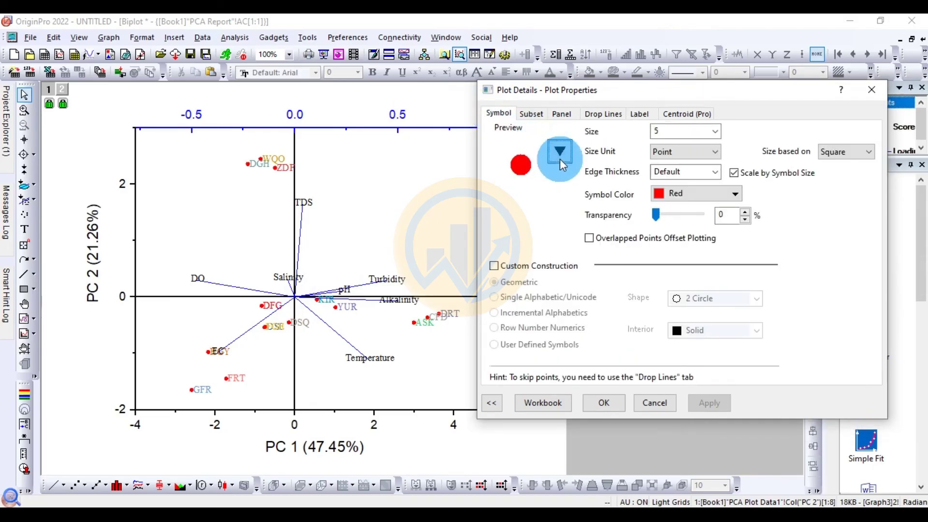
Make the biplot score symbols filled diamonds with automatic colour
left_click(560, 151)
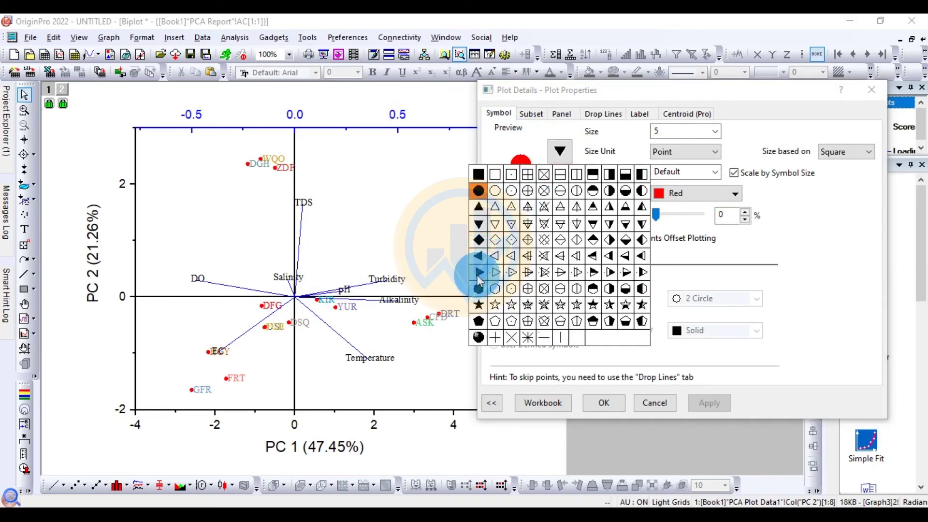
left_click(479, 240)
left_click(700, 403)
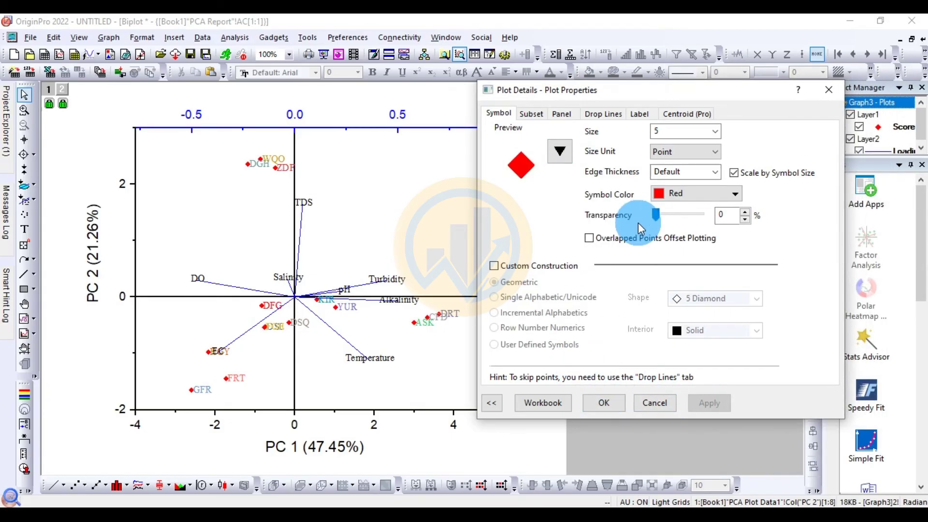
left_click(700, 194)
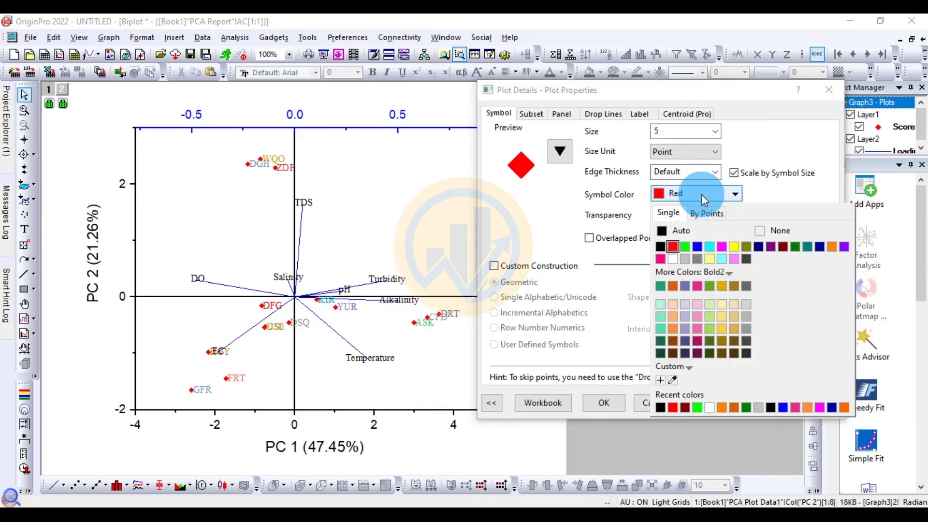
left_click(690, 231)
left_click(706, 403)
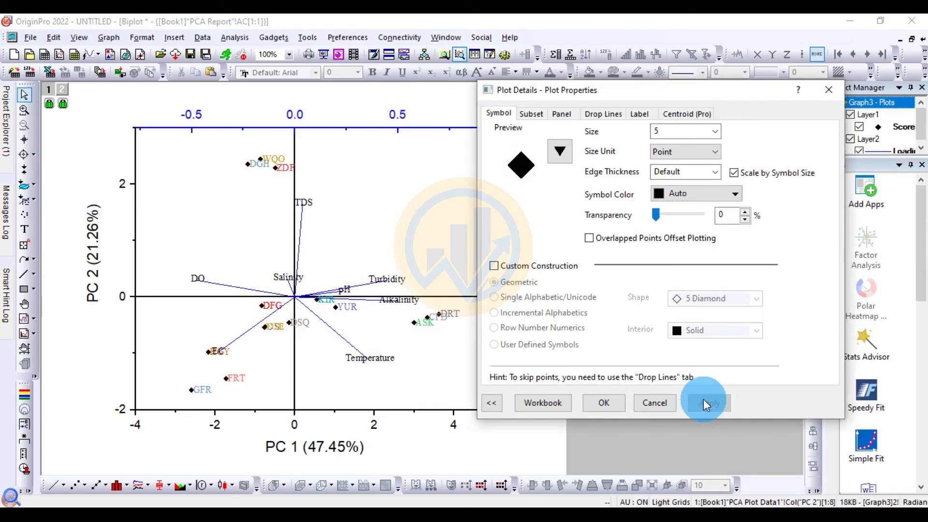
Colour the diamonds by point with Bold1, indexed on Location Col(C), and close settings
left_click(699, 195)
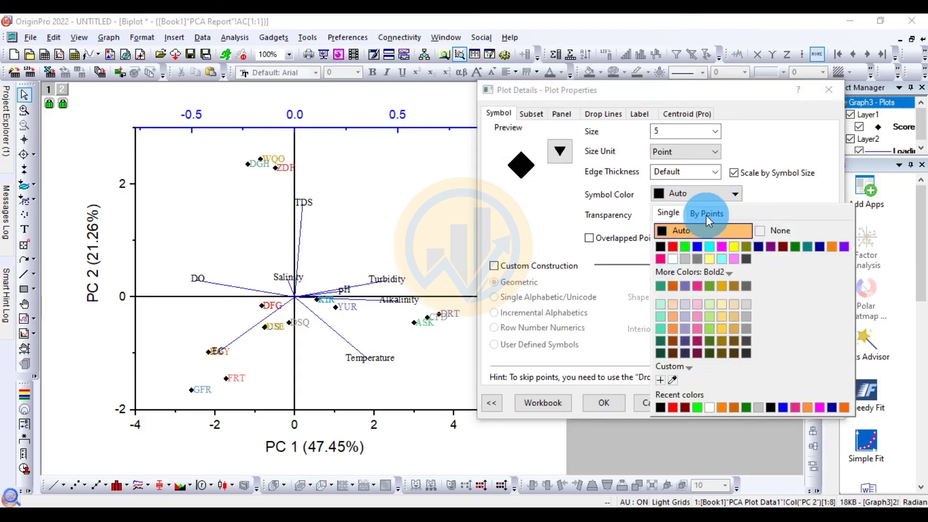
left_click(707, 215)
left_click(724, 228)
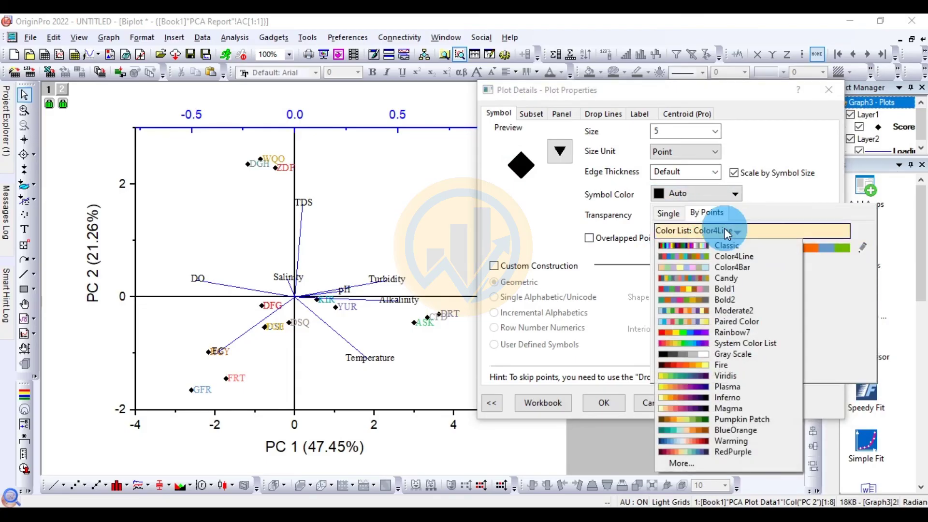
left_click(727, 290)
mouse_move(703, 286)
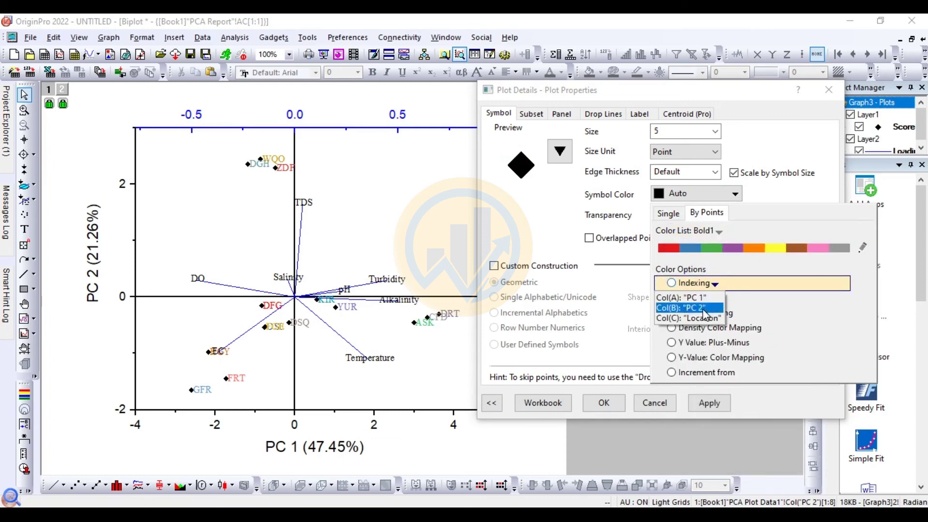
left_click(692, 317)
left_click(708, 403)
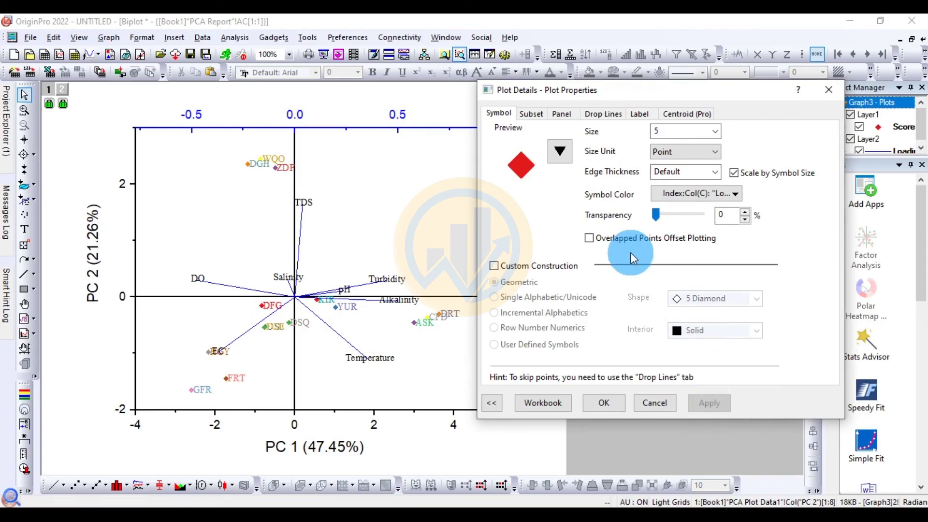
left_click(614, 405)
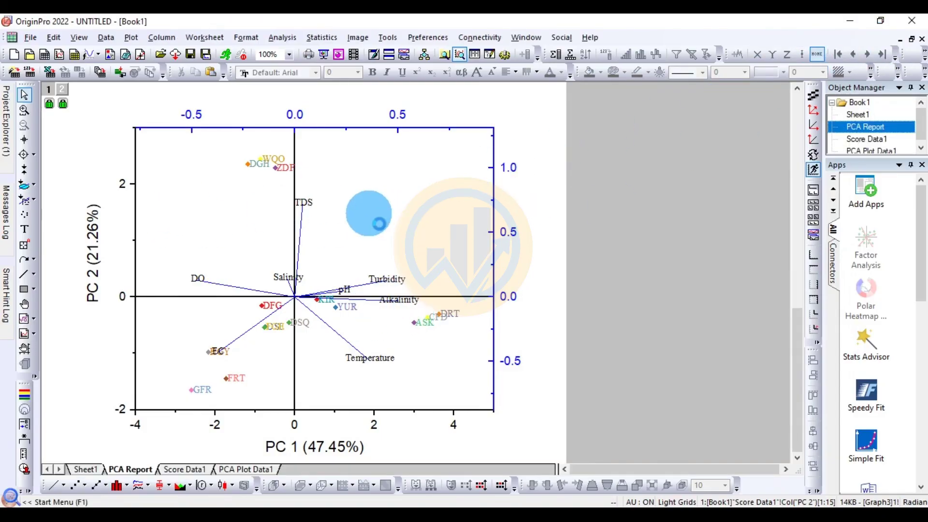
left_click(178, 471)
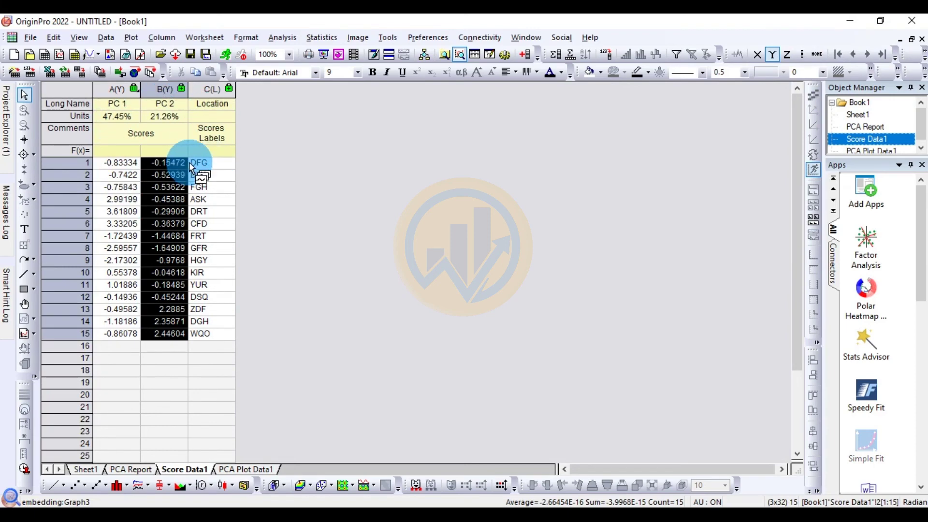
left_click(217, 162)
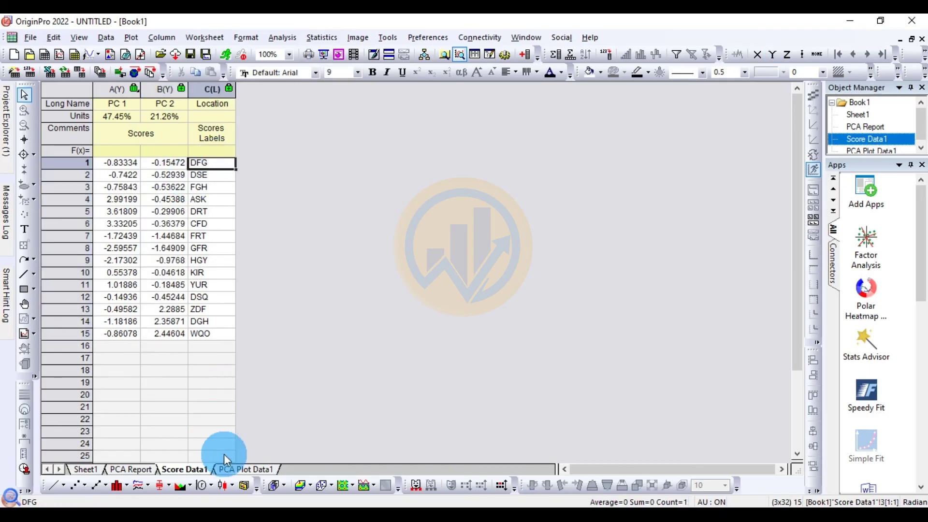
left_click(249, 470)
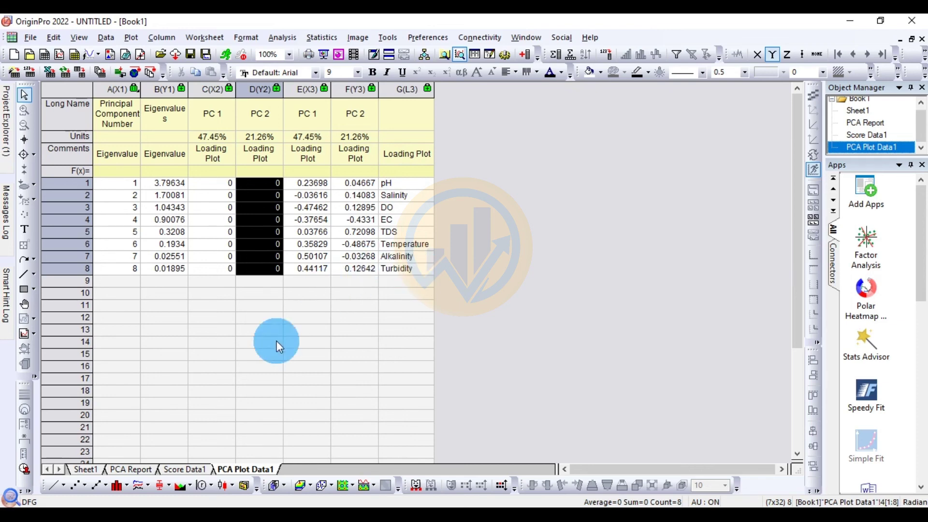
left_click(115, 471)
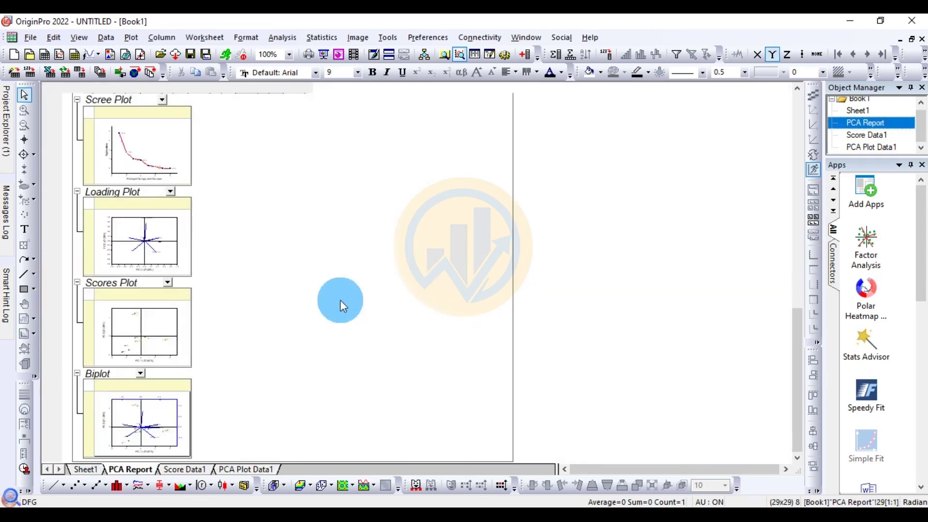
double_click(170, 398)
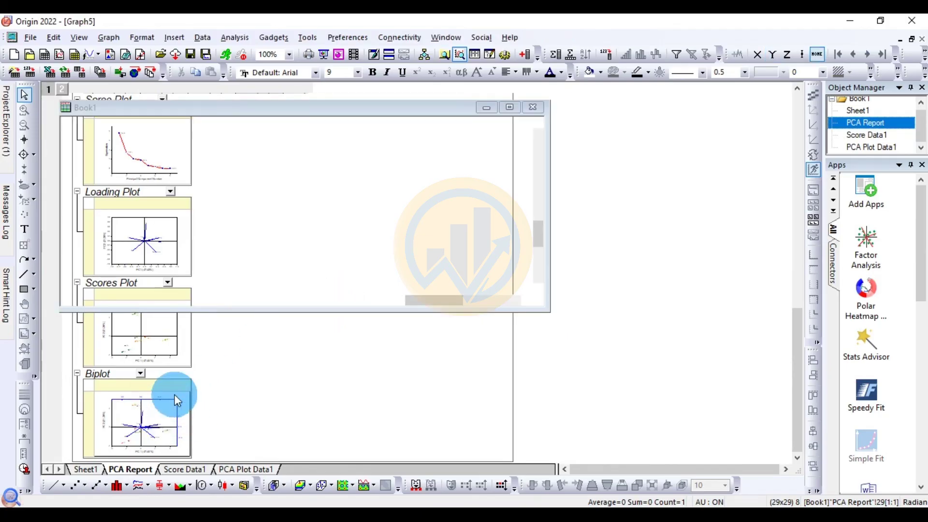
left_click(509, 109)
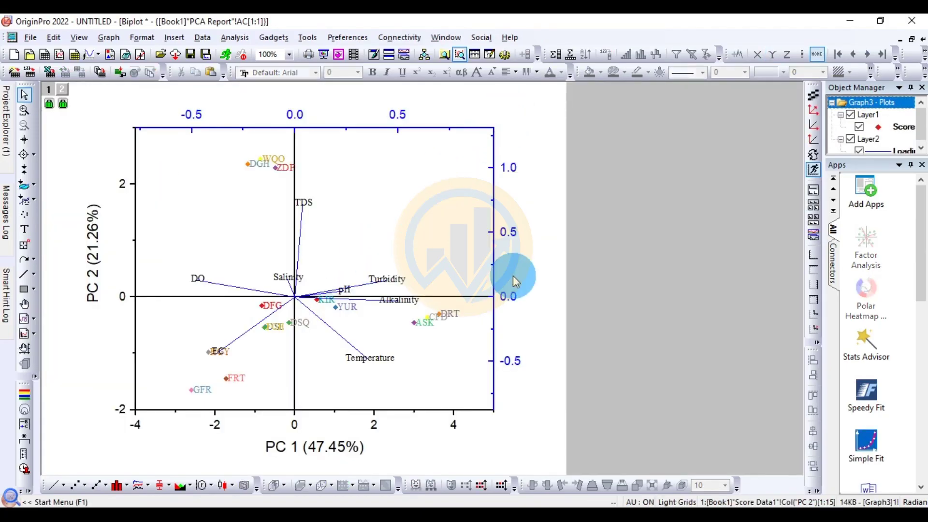